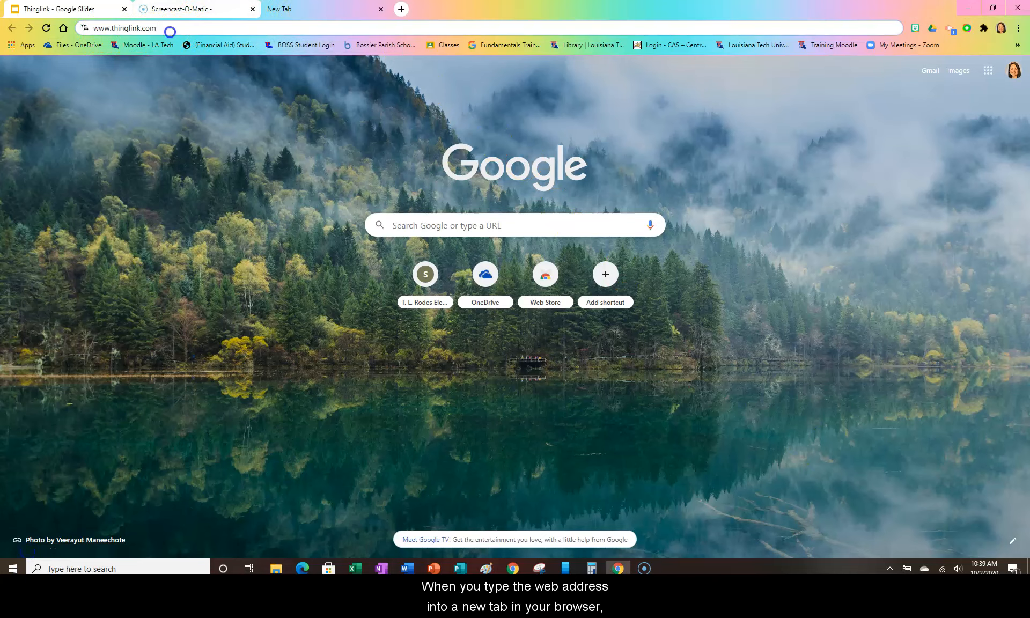
{"action": "key", "text": "Return"}
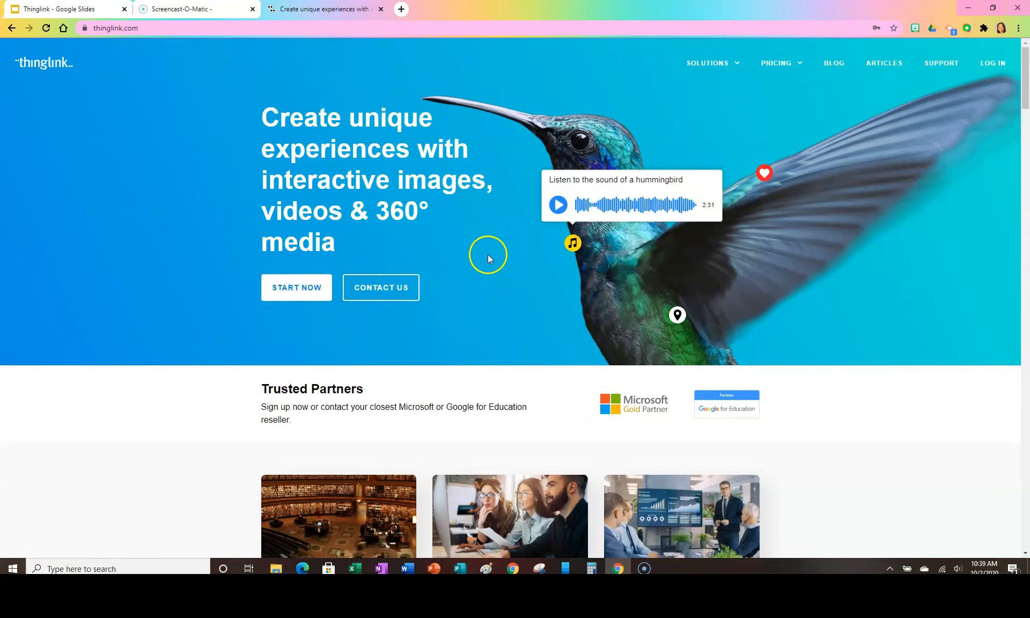
{"action": "left_click", "coordinate": [297, 290]}
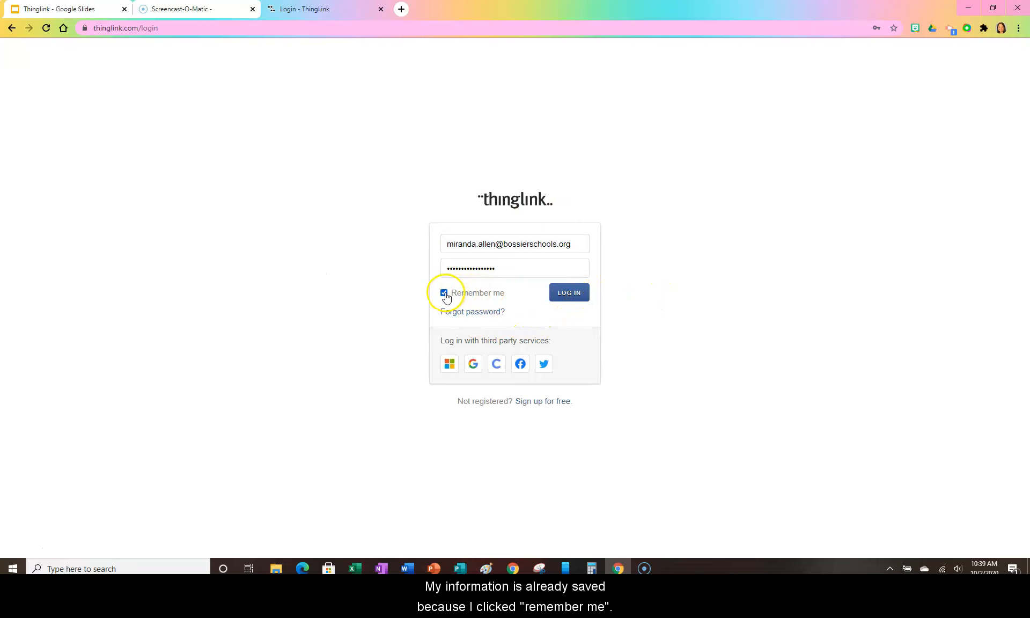
{"action": "left_click", "coordinate": [573, 299]}
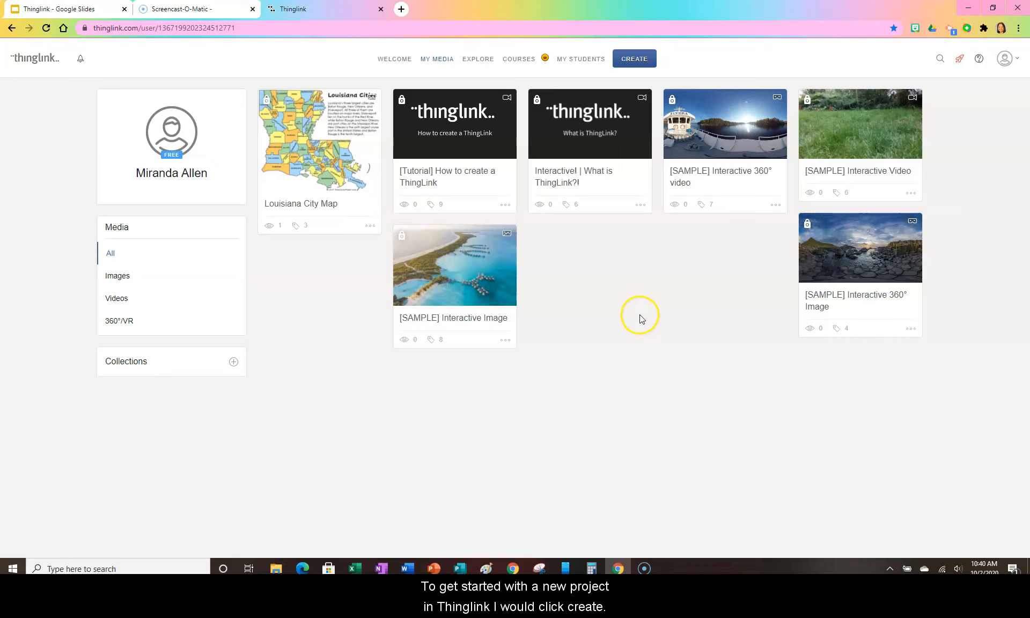
Create a new project by uploading the image printable-louisiana-parish-map from the GA Work folder.
{"action": "left_click", "coordinate": [634, 60]}
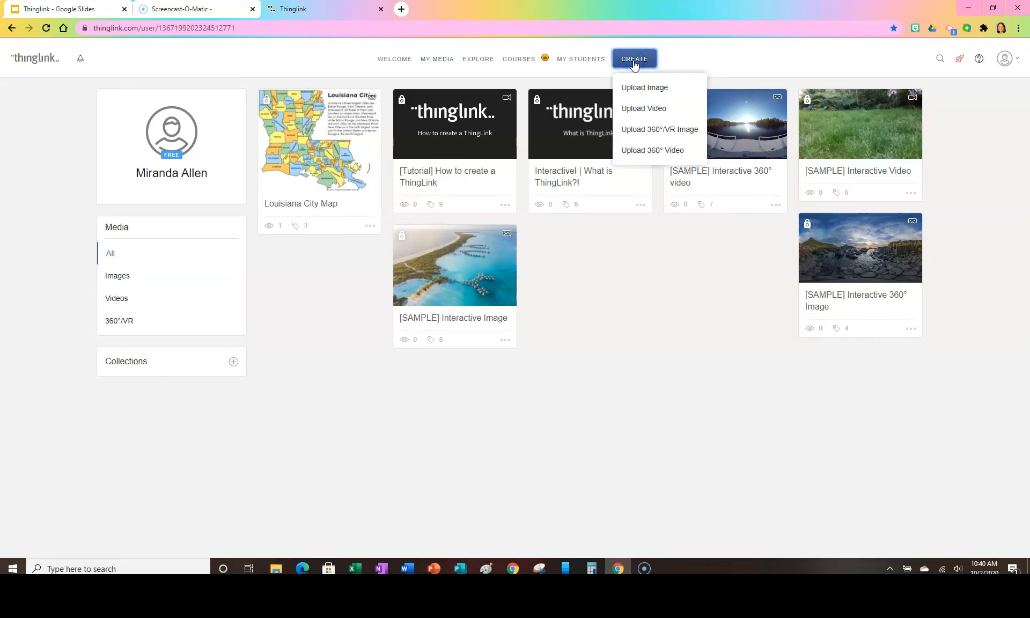
{"action": "left_click", "coordinate": [632, 96]}
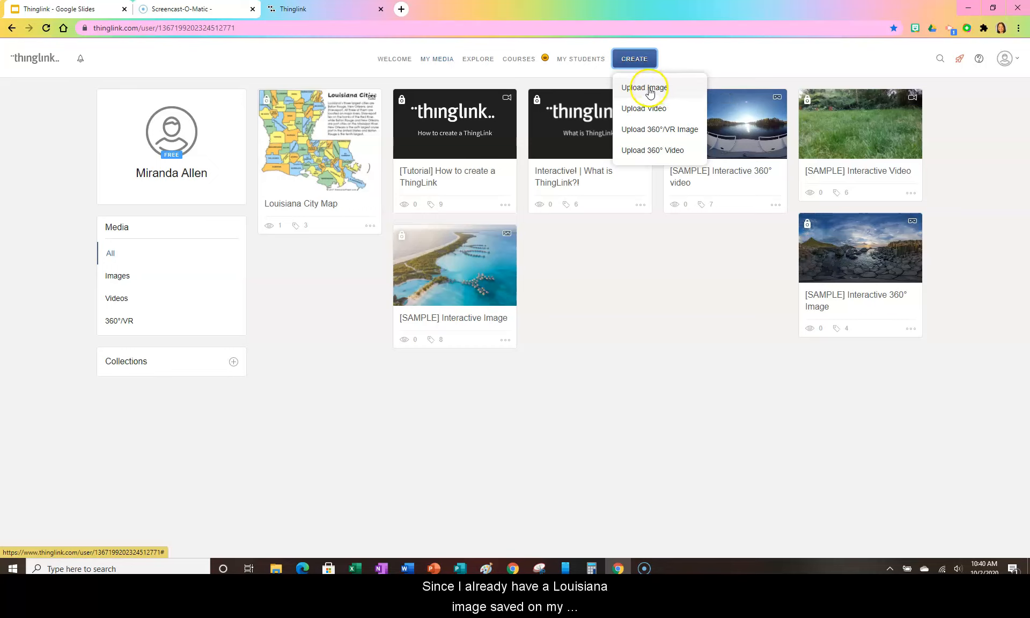
{"action": "left_click", "coordinate": [653, 90]}
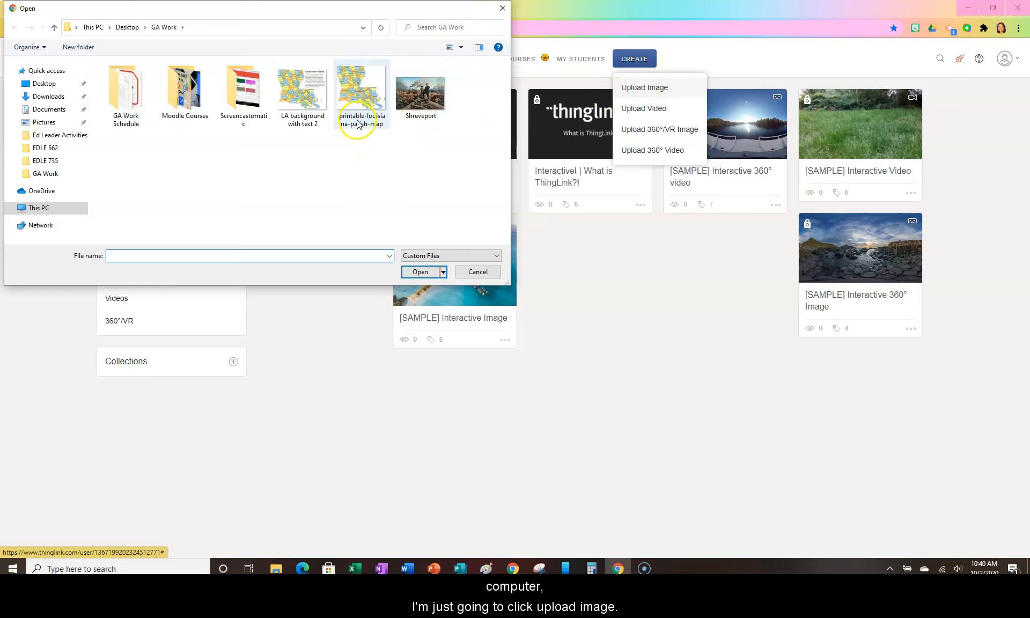
{"action": "left_click", "coordinate": [369, 107]}
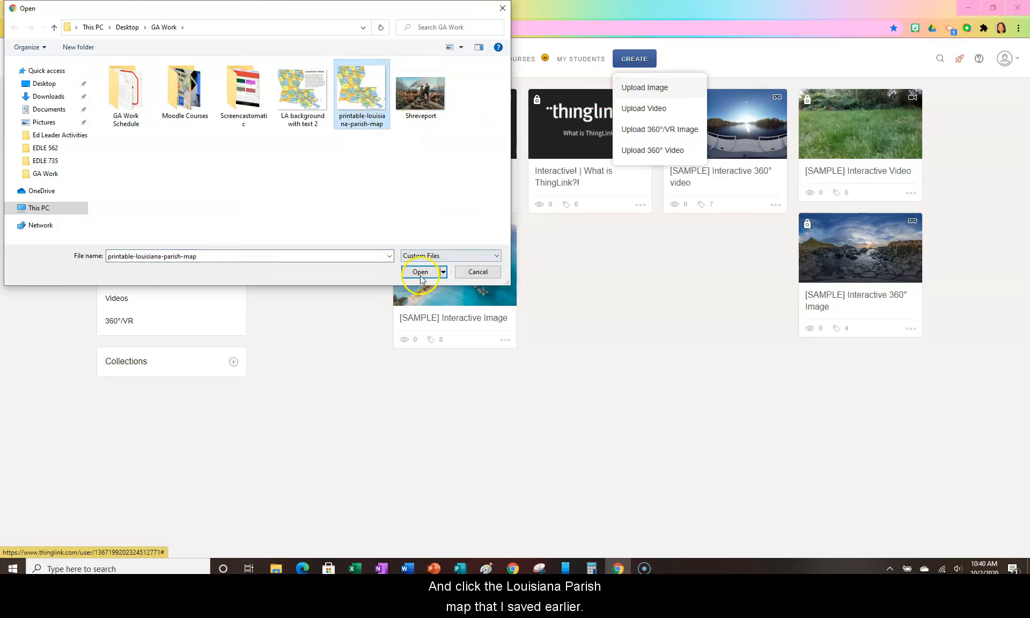
{"action": "left_click", "coordinate": [420, 271]}
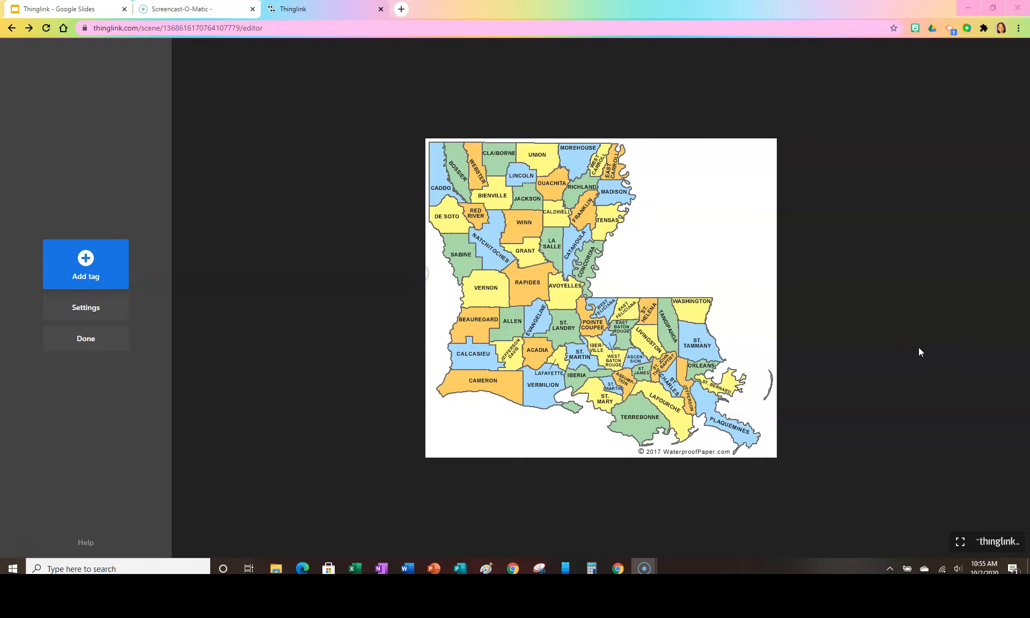
{"action": "left_click", "coordinate": [918, 351]}
Add a text and media tag to the map and give it a black circle icon with a white outline.
{"action": "left_click", "coordinate": [85, 260]}
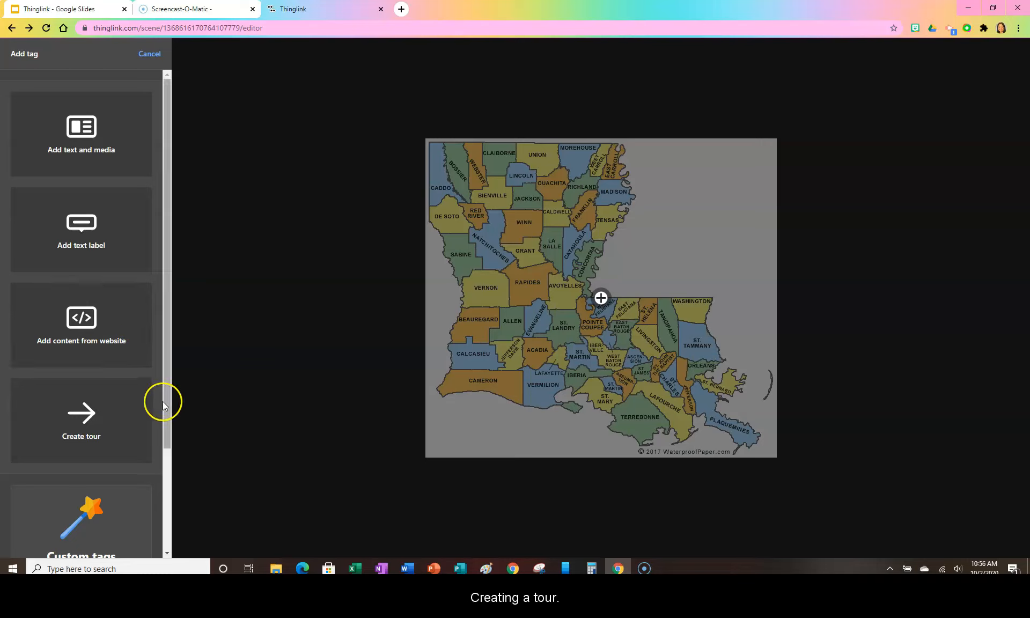
{"action": "left_click_drag", "start_coordinate": [166, 387], "coordinate": [163, 274]}
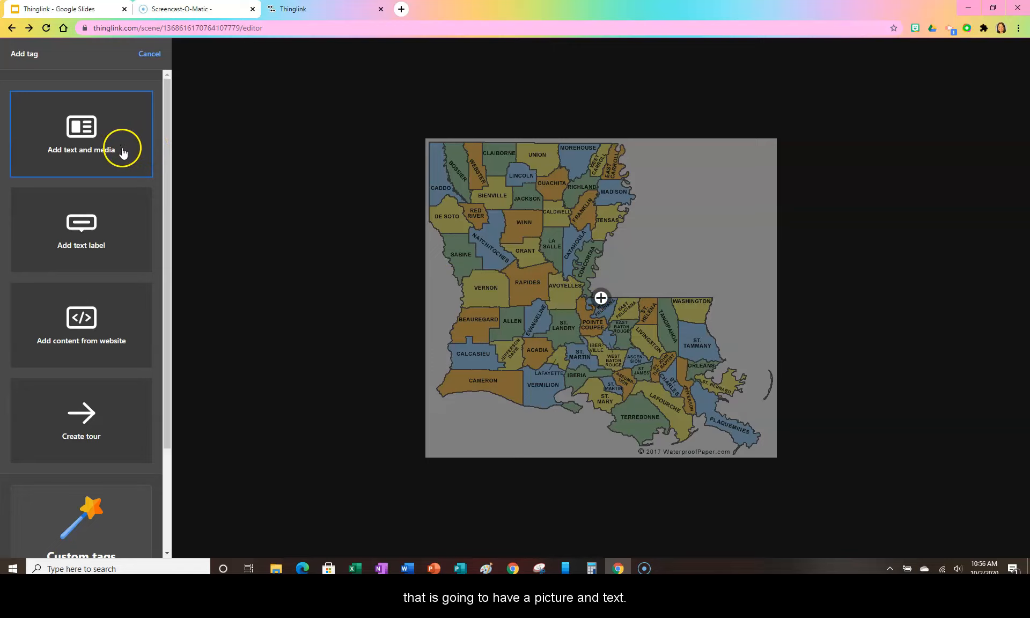
{"action": "left_click", "coordinate": [84, 131]}
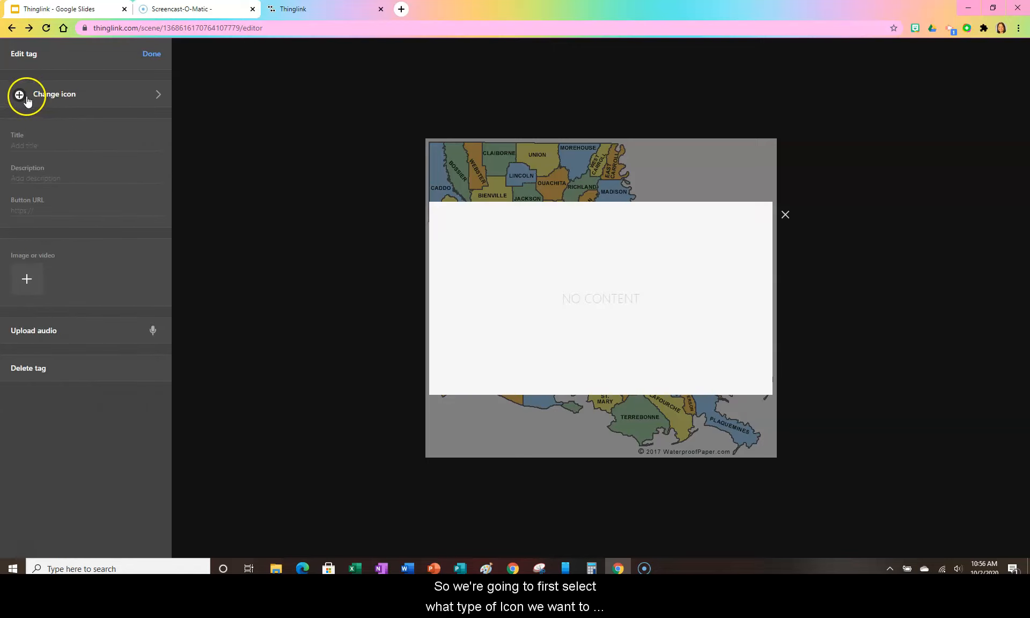
{"action": "left_click", "coordinate": [158, 97]}
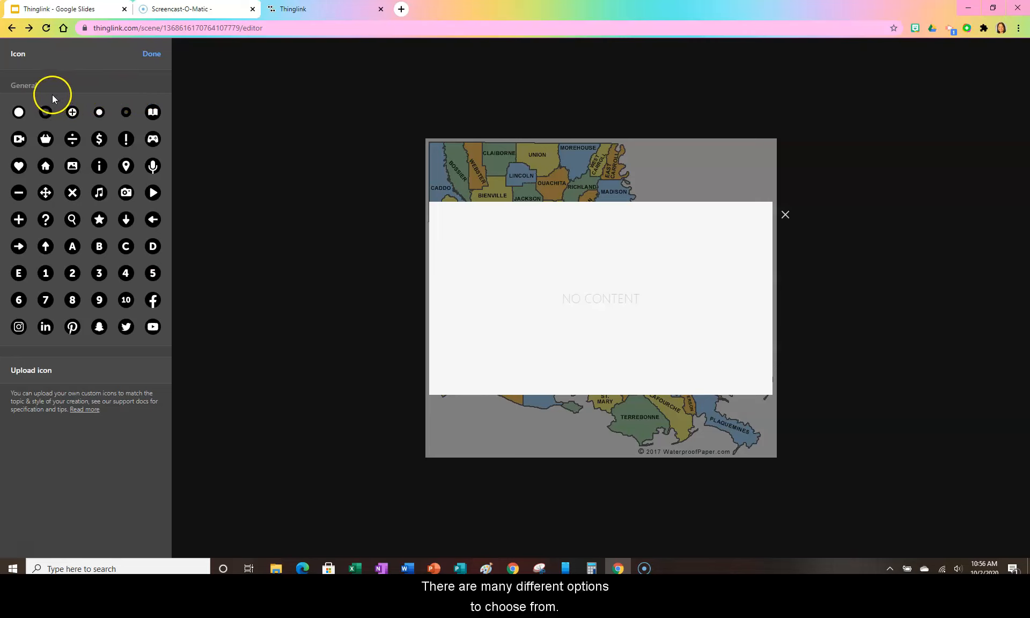
{"action": "left_click", "coordinate": [20, 110]}
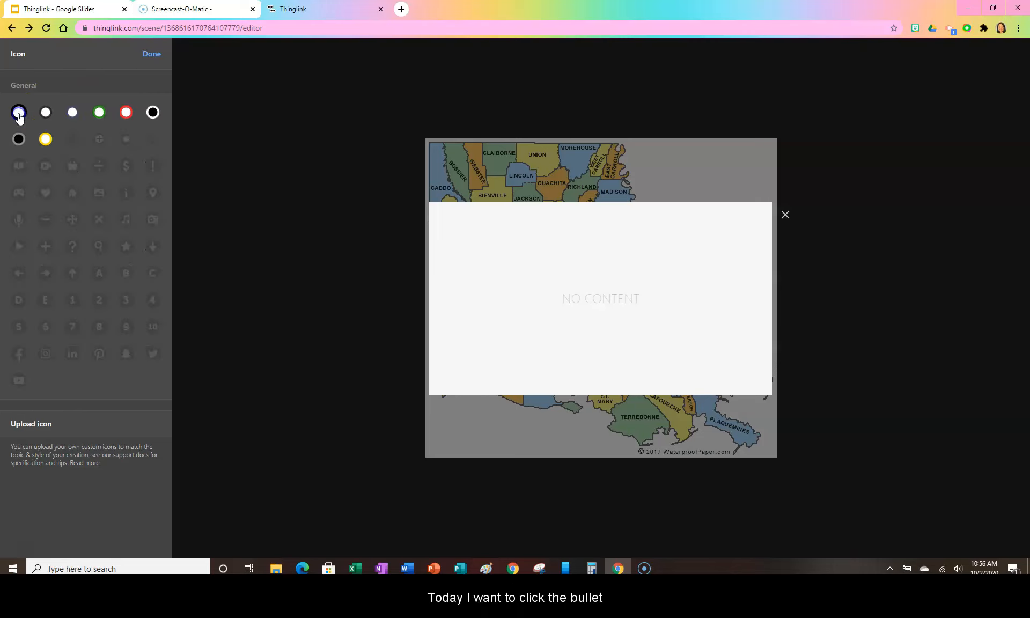
{"action": "left_click", "coordinate": [153, 113]}
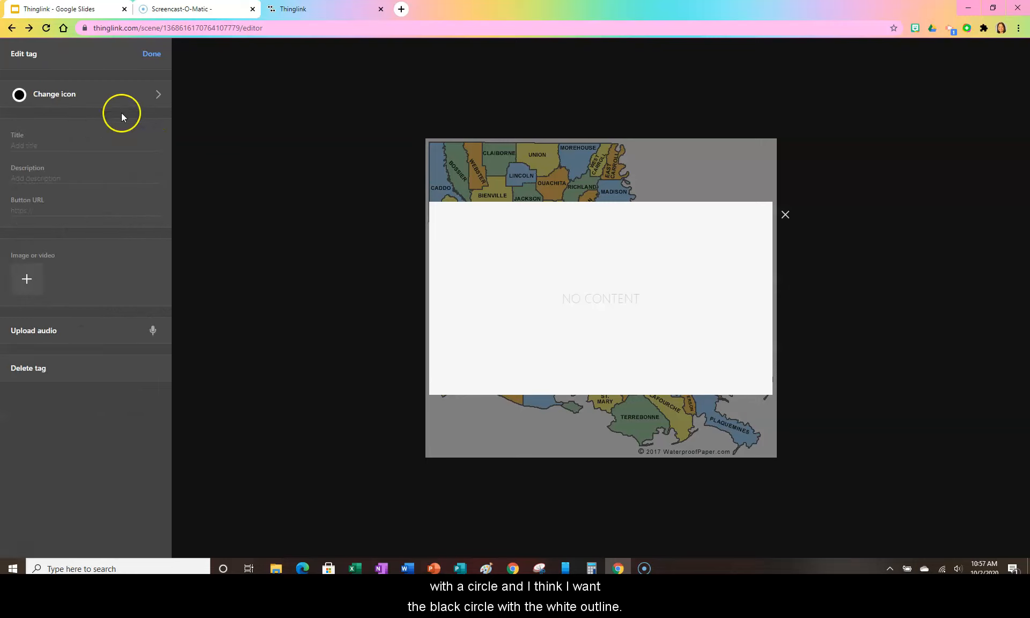
Title the tag Shreveport.
{"action": "left_click", "coordinate": [26, 141]}
{"action": "left_click", "coordinate": [54, 141]}
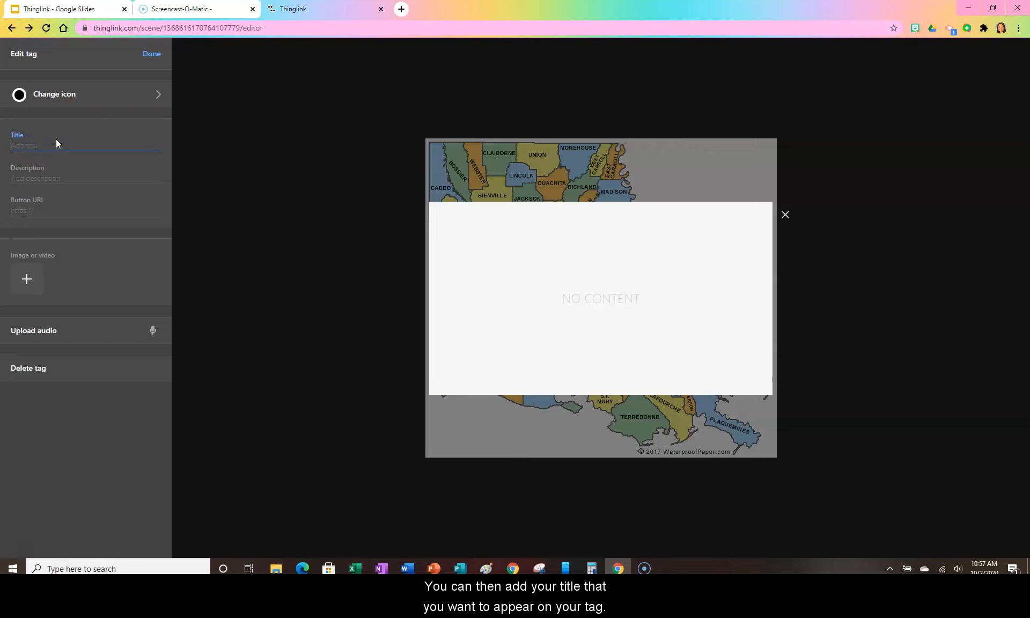
{"action": "type", "text": "Shreve"}
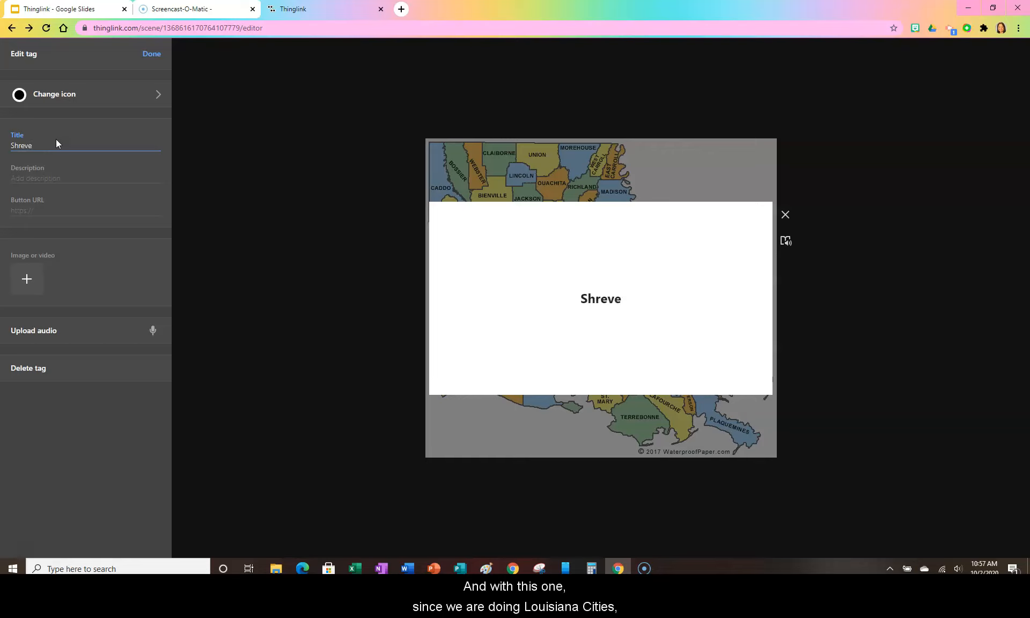
{"action": "type", "text": "port"}
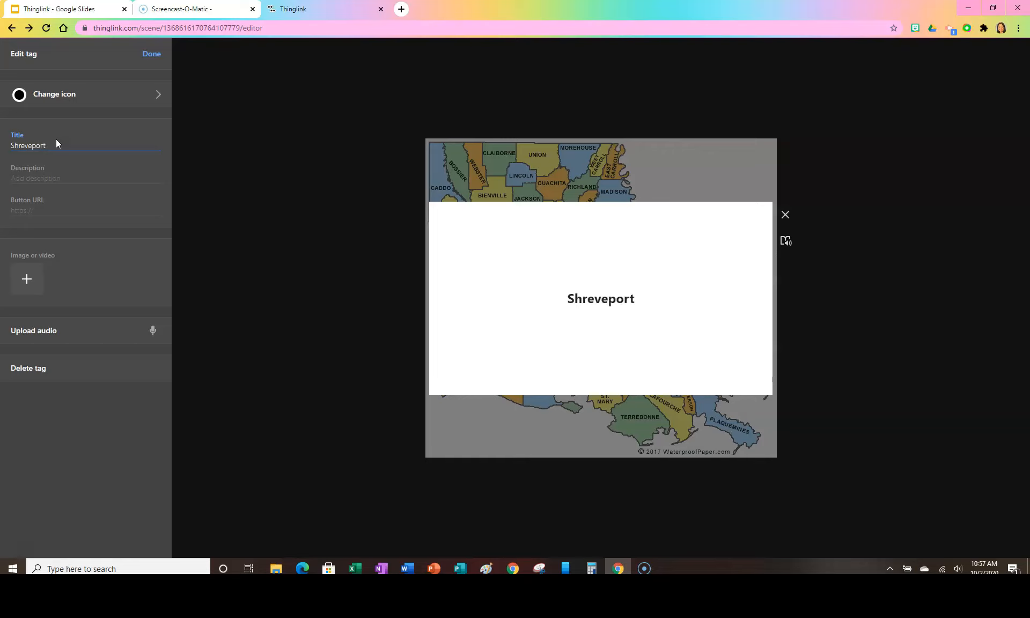
Copy the Shreveport paragraph from the Louisiana's Cities document in Word and paste it as the tag's description.
{"action": "left_click", "coordinate": [57, 163]}
{"action": "left_click", "coordinate": [46, 178]}
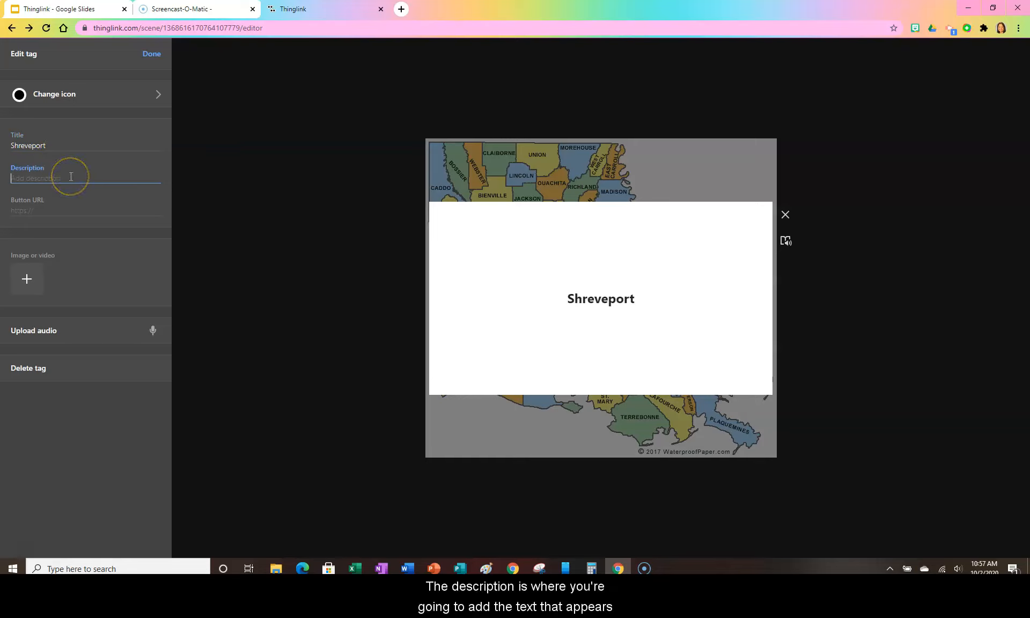
{"action": "left_click", "coordinate": [71, 177]}
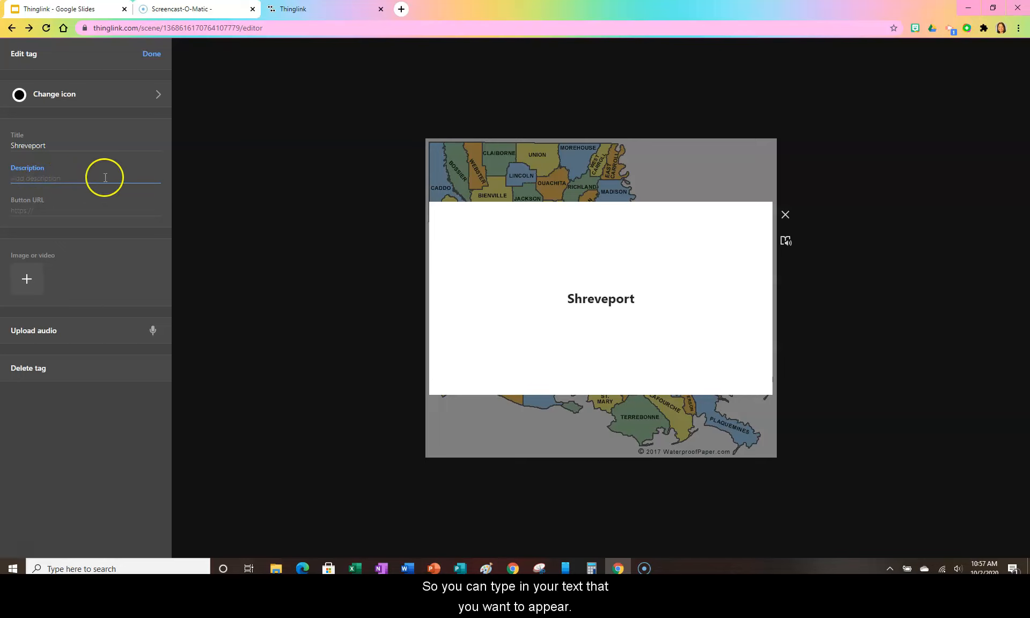
{"action": "left_click", "coordinate": [409, 569]}
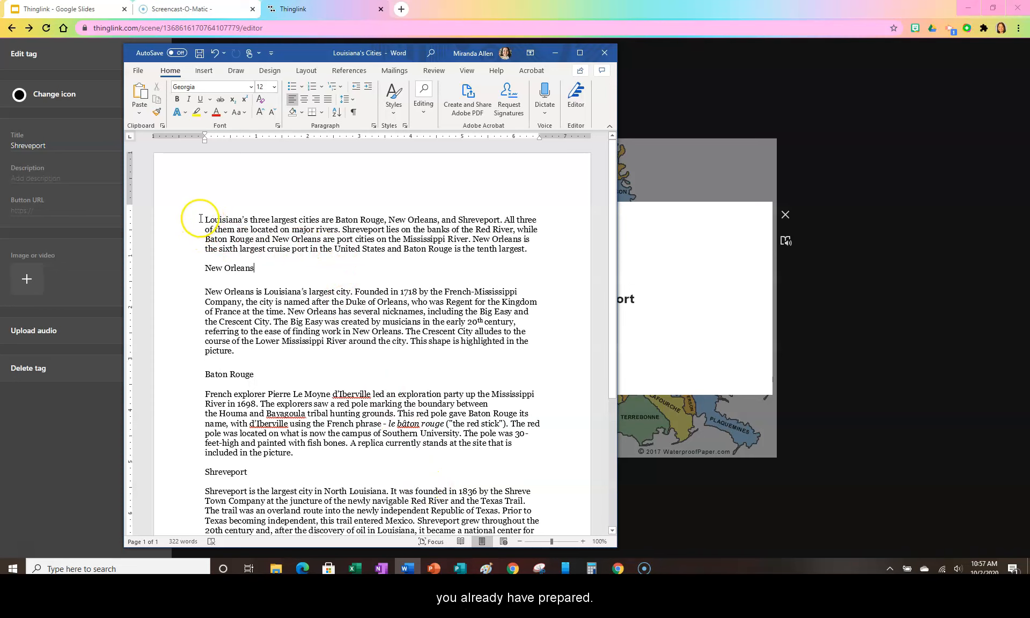
{"action": "scroll", "coordinate": [603, 261], "scroll_direction": "down", "scroll_amount": 3}
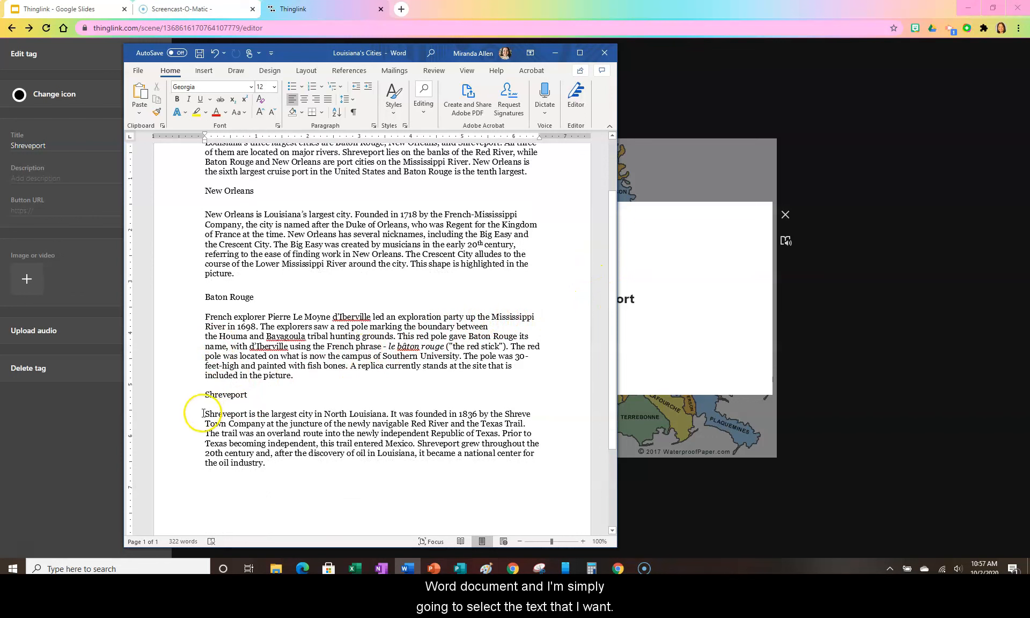
{"action": "left_click_drag", "start_coordinate": [204, 414], "coordinate": [265, 465]}
{"action": "key", "text": "ctrl+c"}
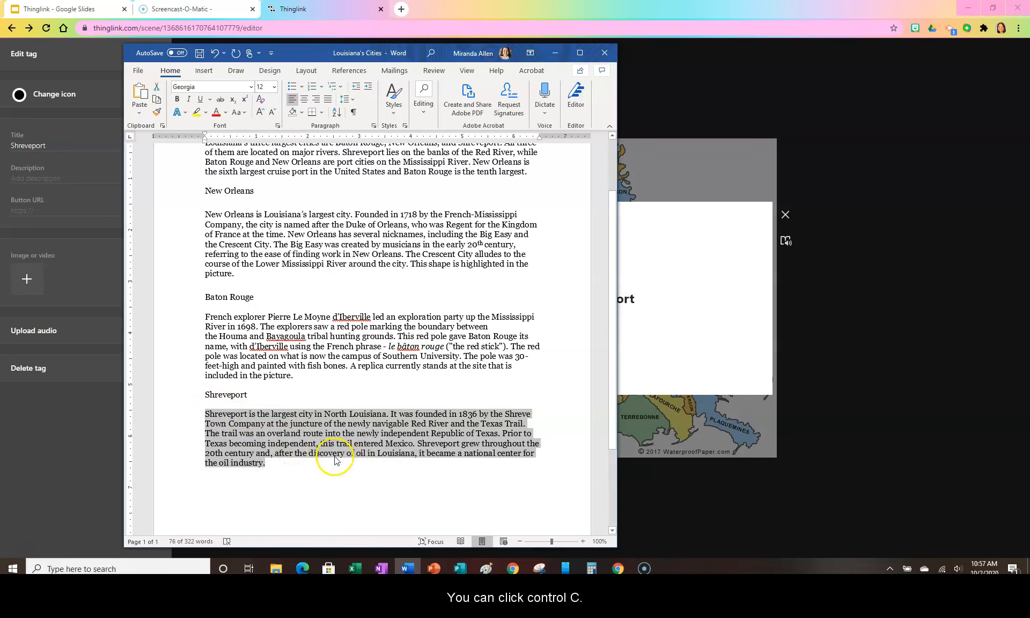
{"action": "left_click", "coordinate": [556, 53]}
{"action": "left_click", "coordinate": [27, 176]}
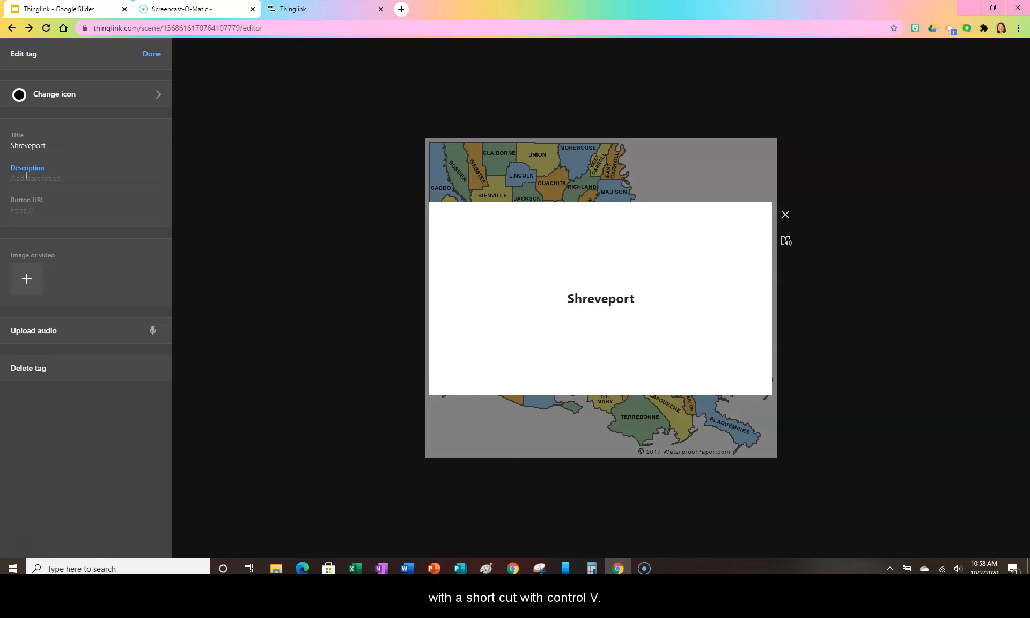
{"action": "key", "text": "ctrl+v"}
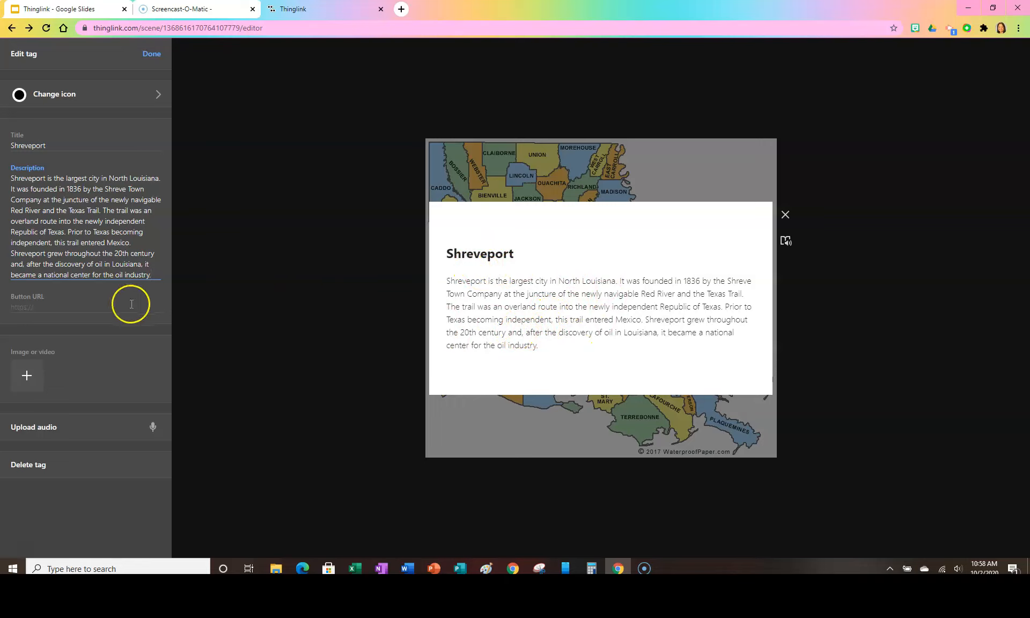
{"action": "left_click", "coordinate": [34, 306]}
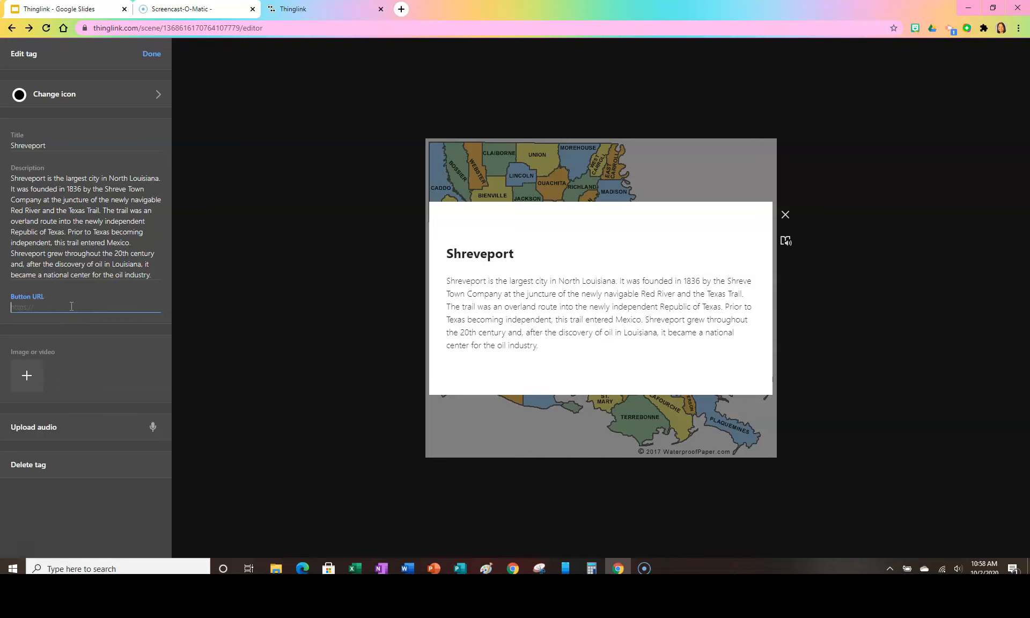
{"action": "type", "text": "www.64p"}
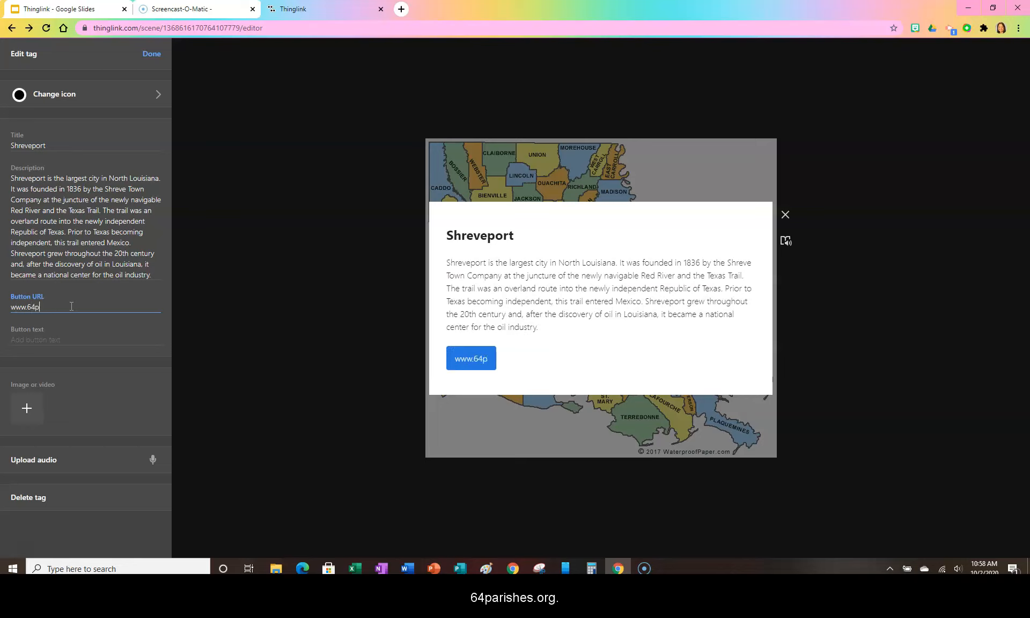
{"action": "type", "text": "arishes.org"}
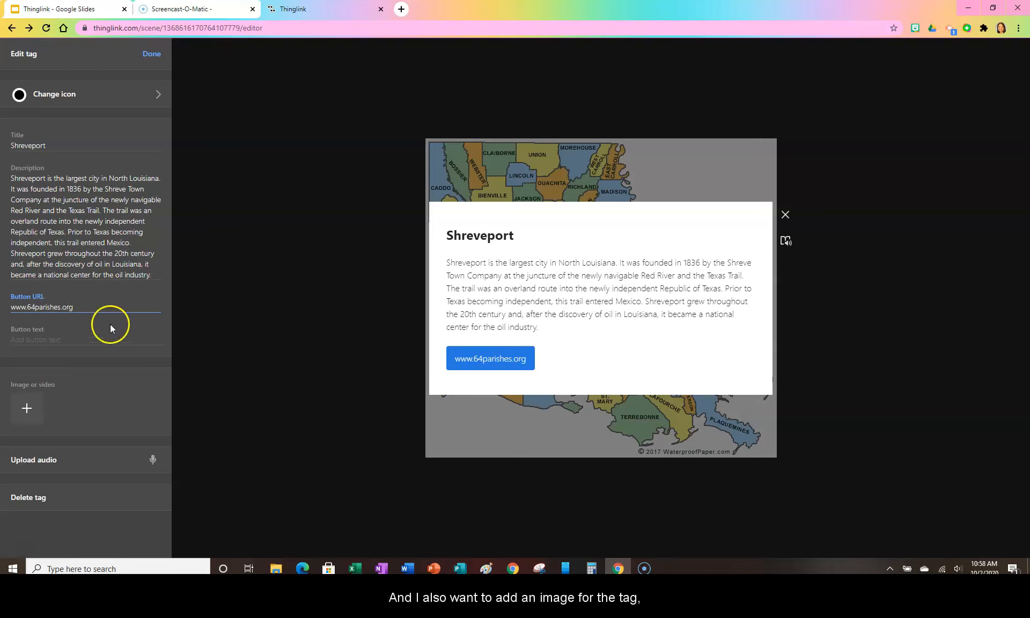
Add the Shreveport image from the GA Work folder to the tag.
{"action": "left_click", "coordinate": [27, 408]}
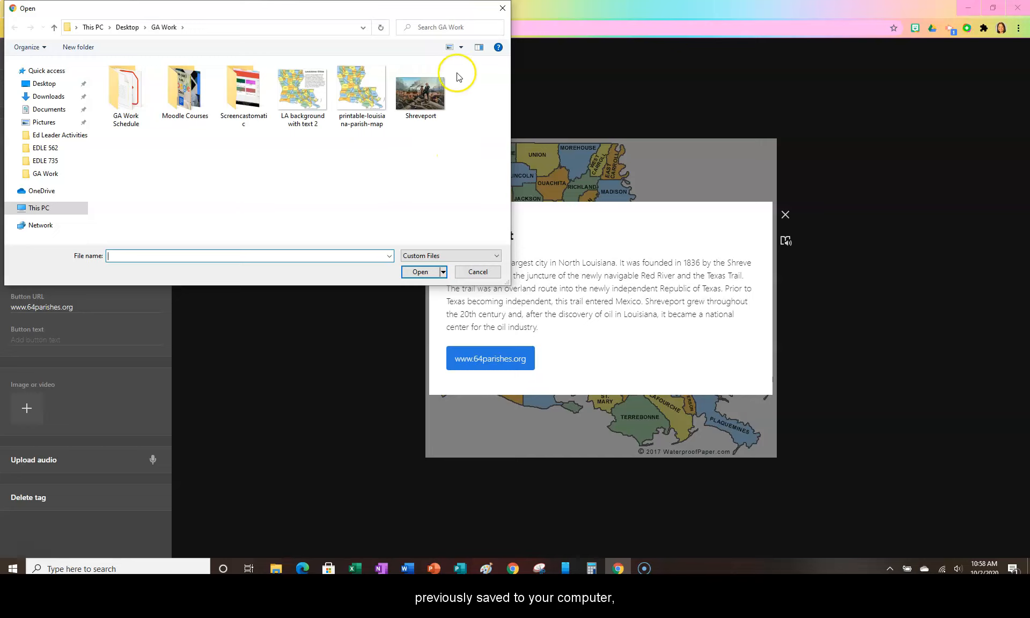
{"action": "left_click", "coordinate": [422, 107]}
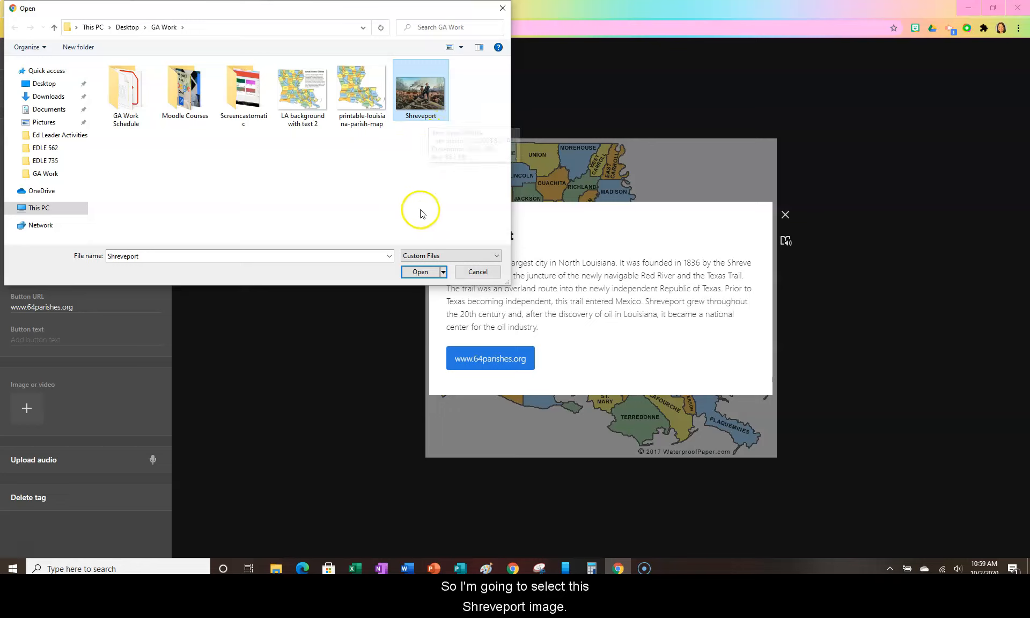
{"action": "left_click", "coordinate": [420, 272]}
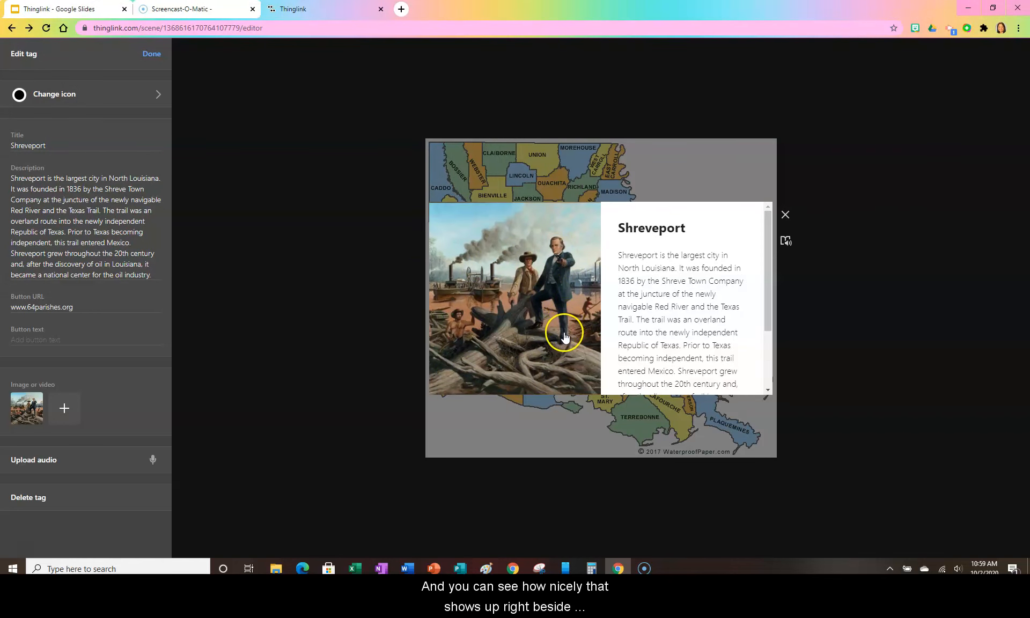
{"action": "mouse_move", "coordinate": [768, 270]}
{"action": "left_mouse_down"}
{"action": "mouse_move", "coordinate": [764, 346]}
{"action": "mouse_move", "coordinate": [766, 248]}
{"action": "left_mouse_up"}
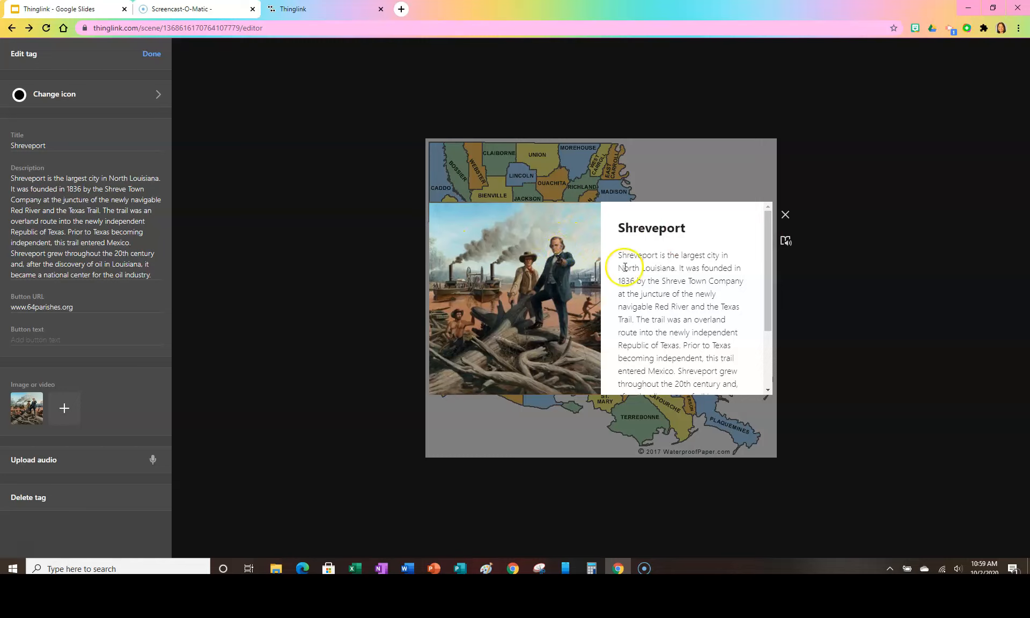
{"action": "left_click_drag", "start_coordinate": [765, 234], "coordinate": [762, 338]}
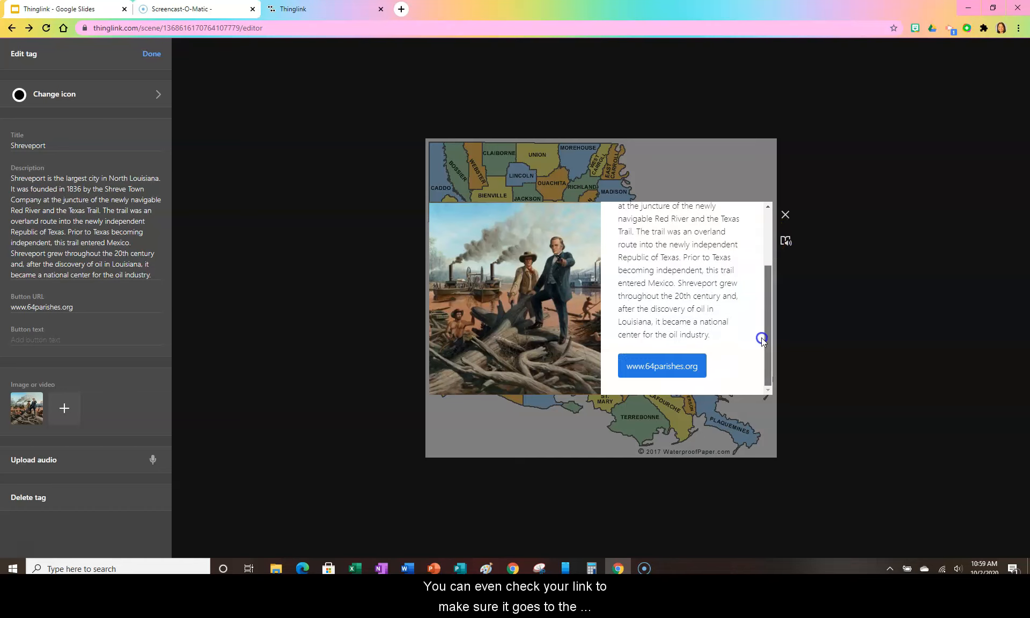
{"action": "left_click", "coordinate": [656, 367]}
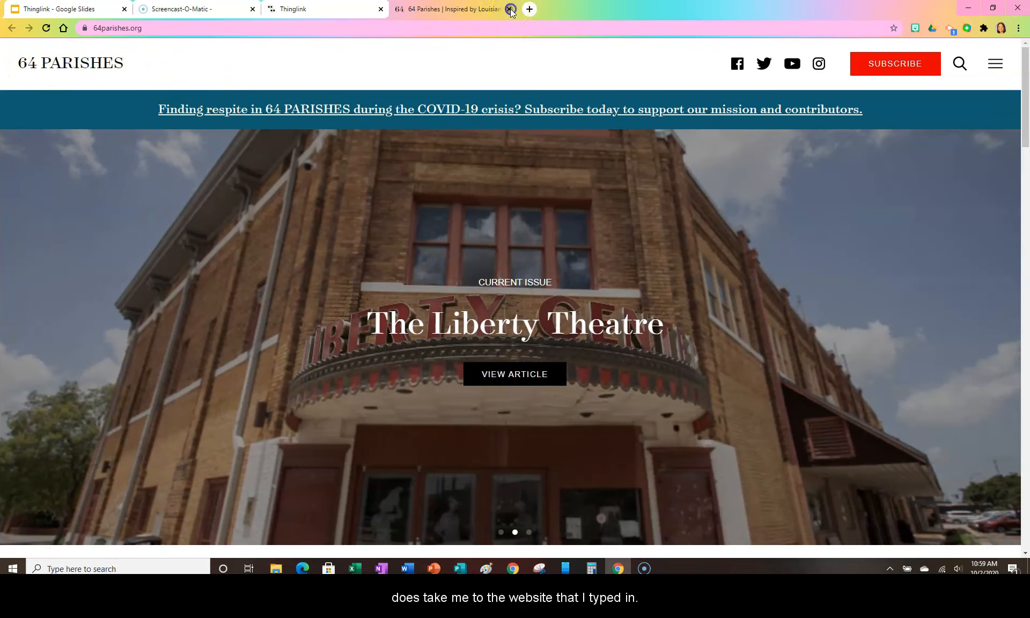
{"action": "left_click", "coordinate": [510, 9]}
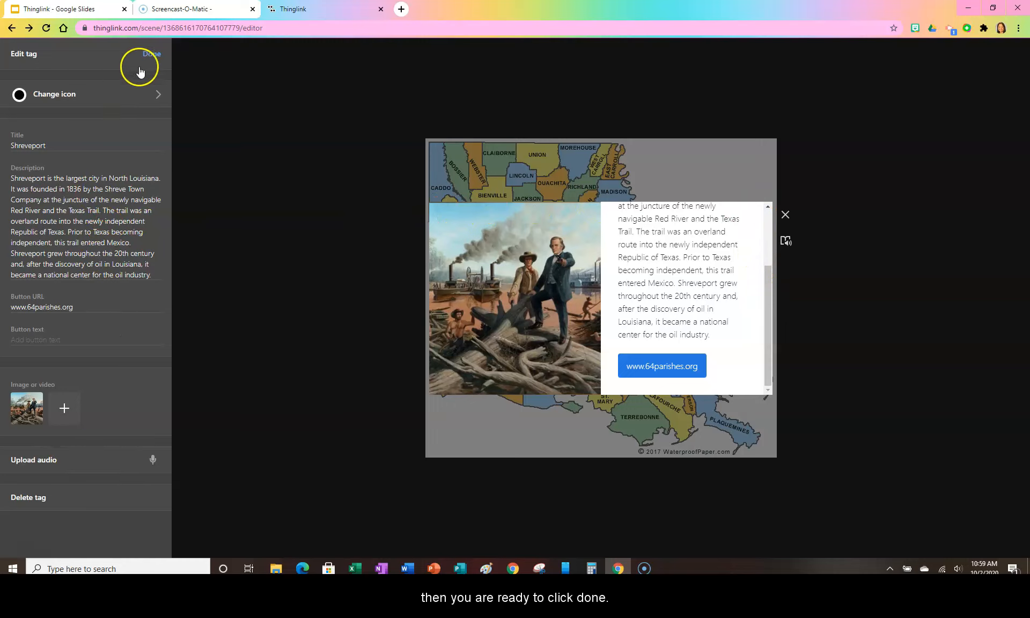
{"action": "left_click", "coordinate": [151, 57]}
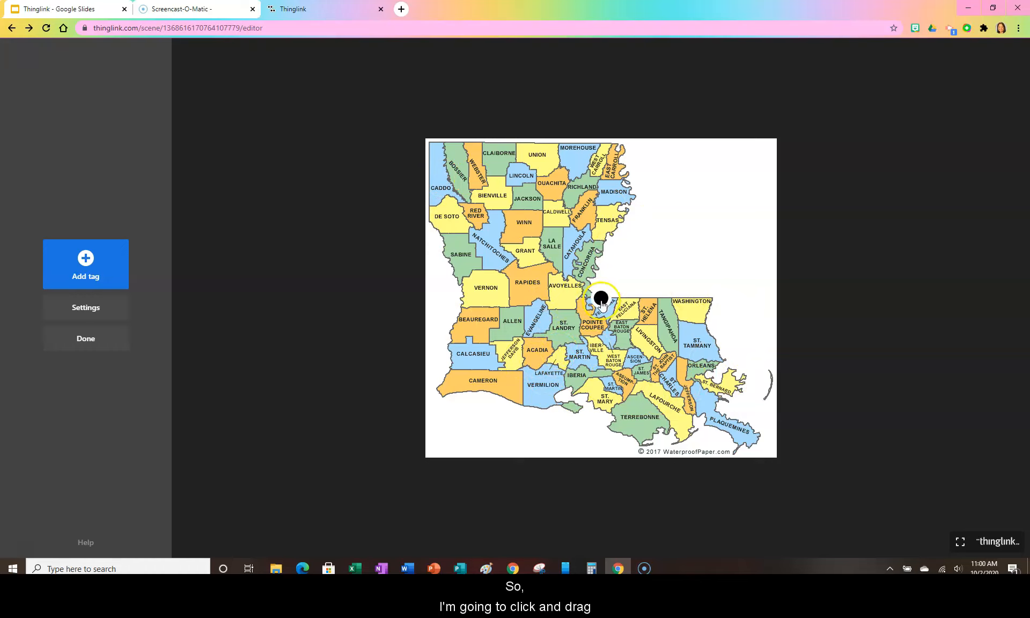
Move the Shreveport tag to the border between Caddo and Bossier parishes and open it to check its content.
{"action": "left_click_drag", "start_coordinate": [601, 302], "coordinate": [453, 181]}
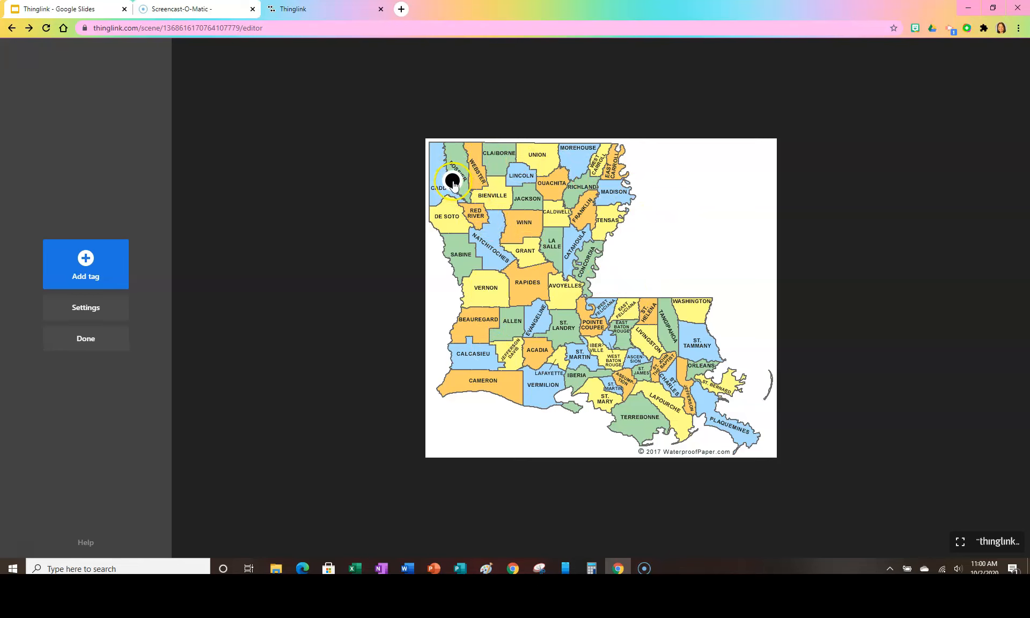
{"action": "left_click", "coordinate": [454, 182]}
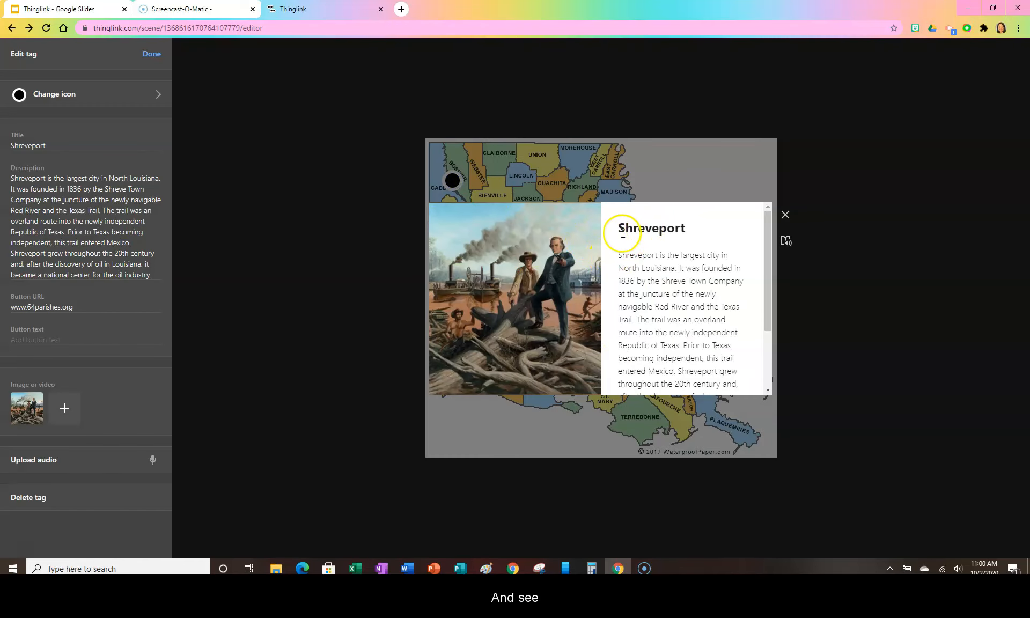
{"action": "mouse_move", "coordinate": [769, 225]}
{"action": "left_mouse_down"}
{"action": "mouse_move", "coordinate": [769, 279]}
{"action": "mouse_move", "coordinate": [766, 212]}
{"action": "left_mouse_up"}
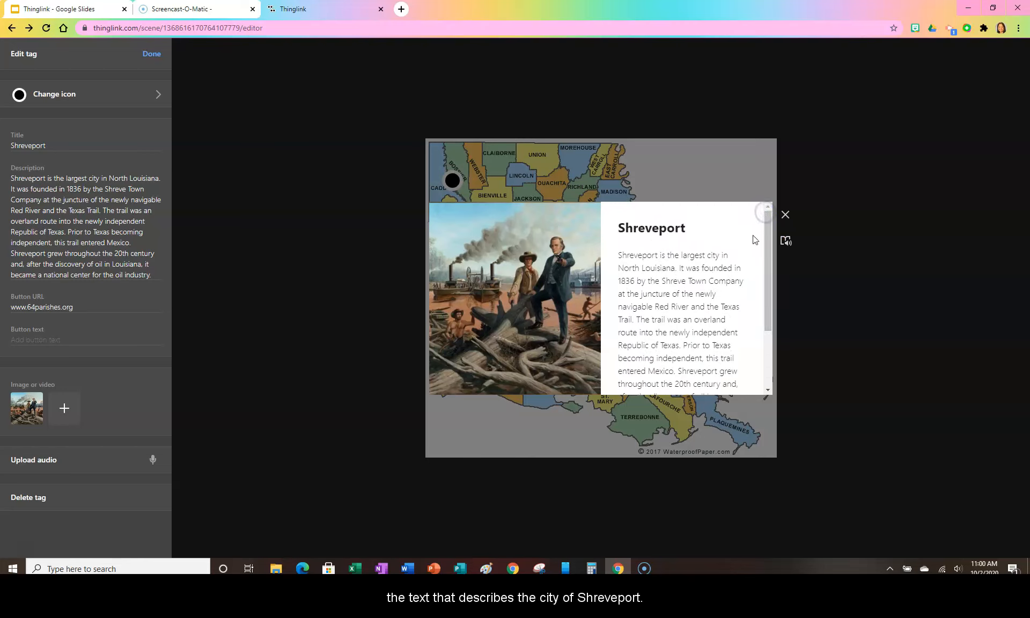
Have the Shreveport description read aloud in the immersive reader, pause the playback, and exit the reader.
{"action": "left_click", "coordinate": [785, 242]}
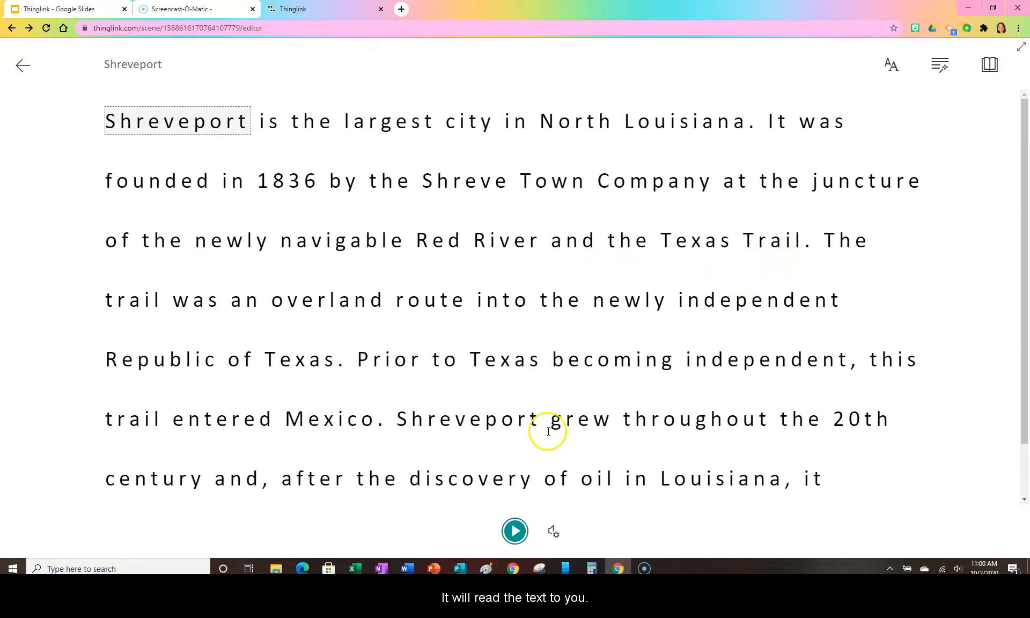
{"action": "left_click", "coordinate": [516, 533]}
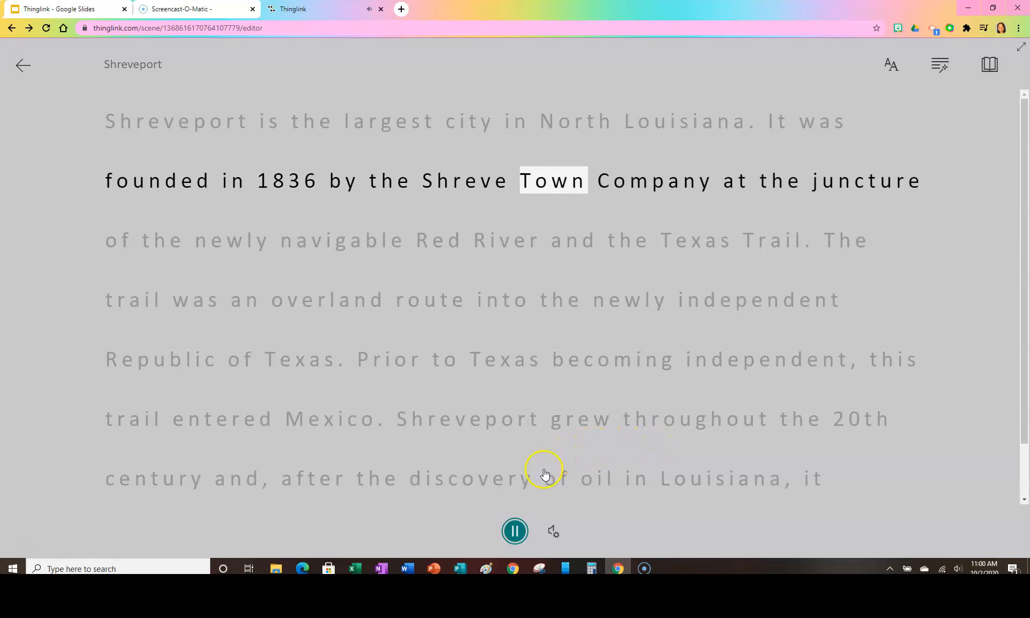
{"action": "left_click", "coordinate": [514, 536]}
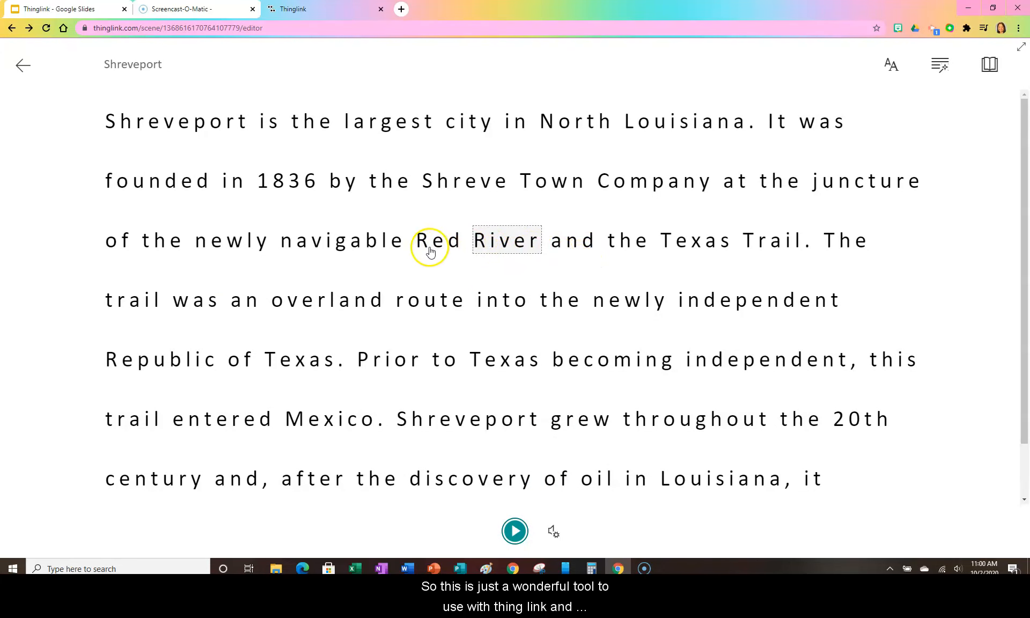
{"action": "left_click", "coordinate": [22, 70]}
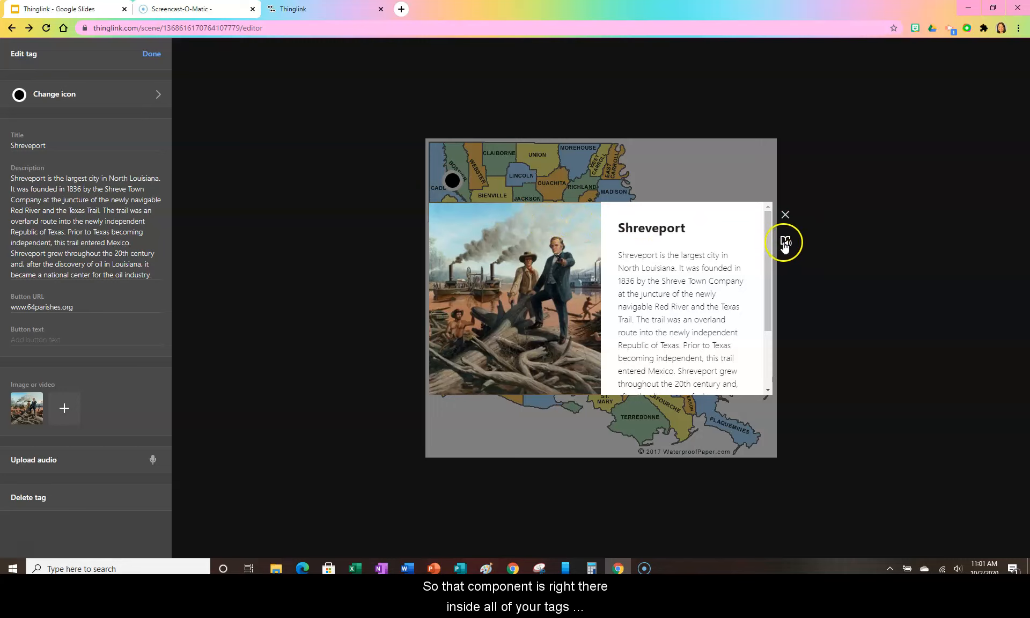
Review the Shreveport tag preview down to its website link and finish editing the tag.
{"action": "scroll", "coordinate": [761, 300], "scroll_direction": "down", "scroll_amount": 3}
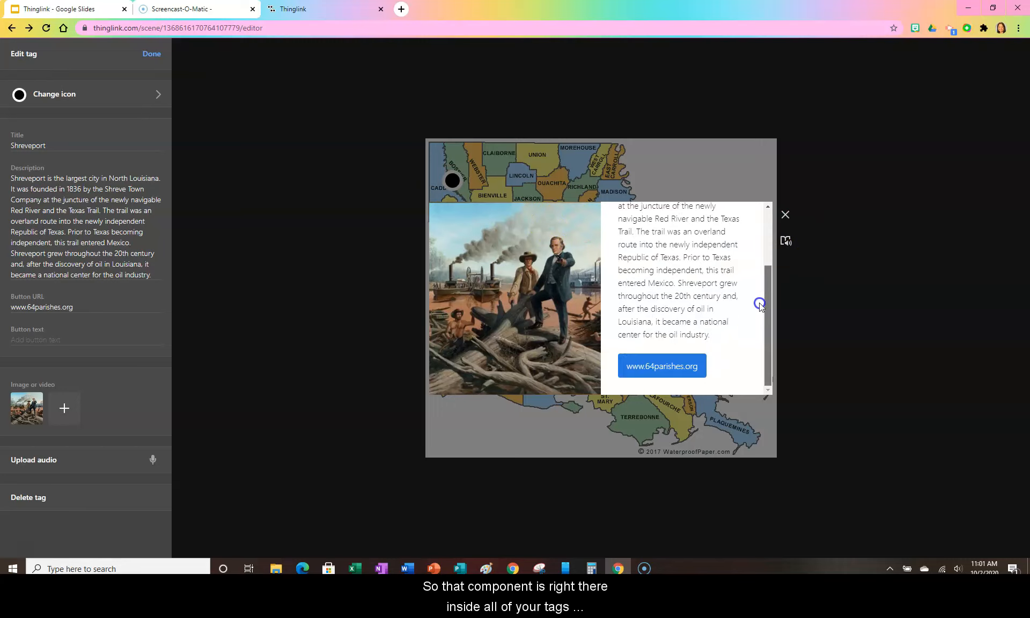
{"action": "scroll", "coordinate": [759, 301], "scroll_direction": "up", "scroll_amount": 3}
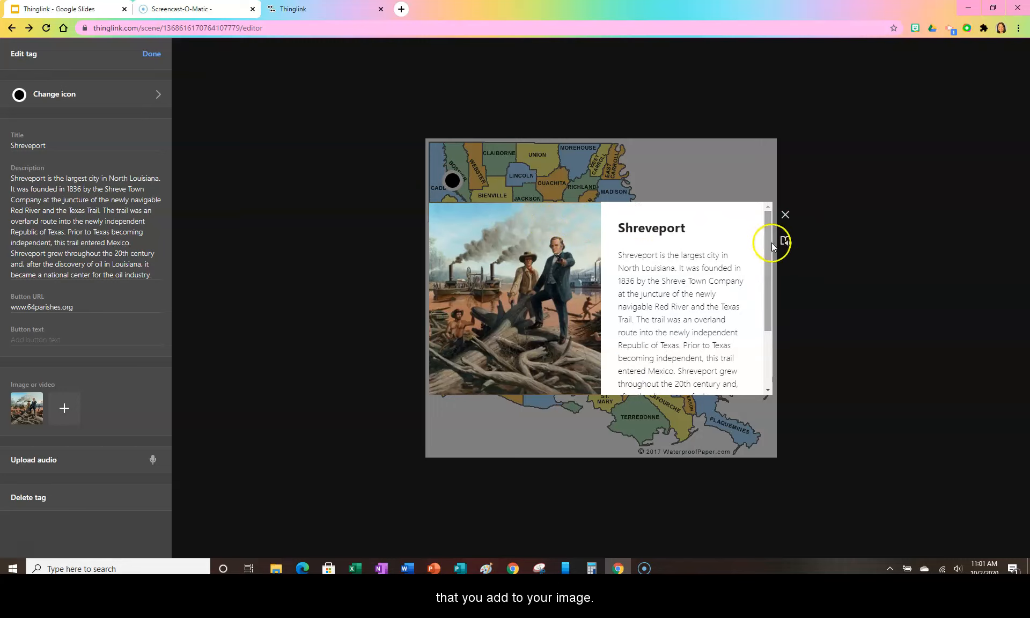
{"action": "left_click", "coordinate": [151, 56]}
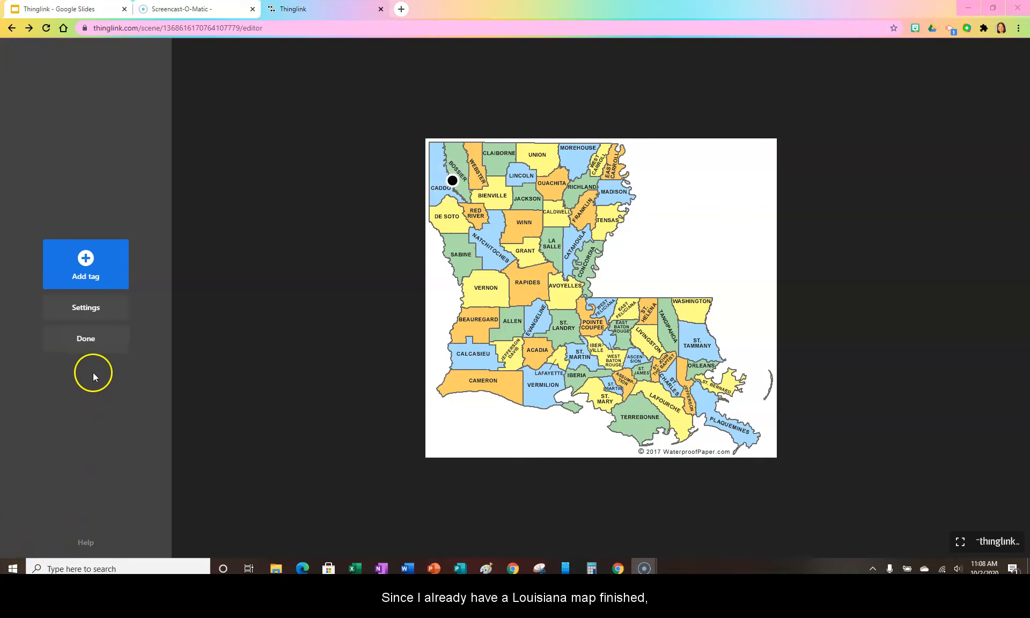
Finish and close the printable-louisiana-parish-map project, and open the Louisiana City Map to view its tags.
{"action": "left_click", "coordinate": [85, 343]}
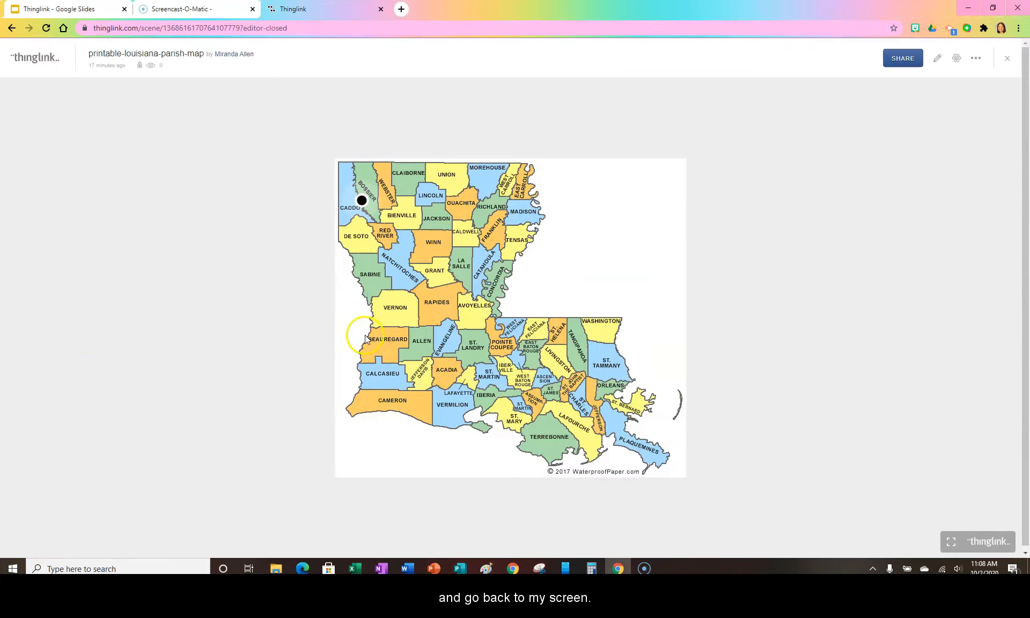
{"action": "left_click", "coordinate": [1007, 63]}
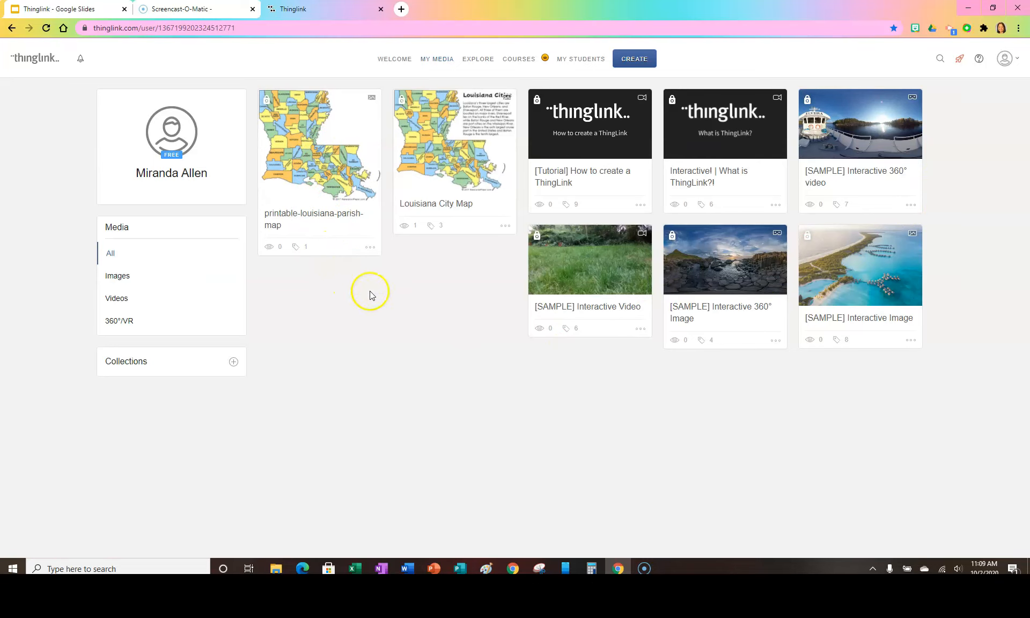
{"action": "left_click", "coordinate": [451, 171]}
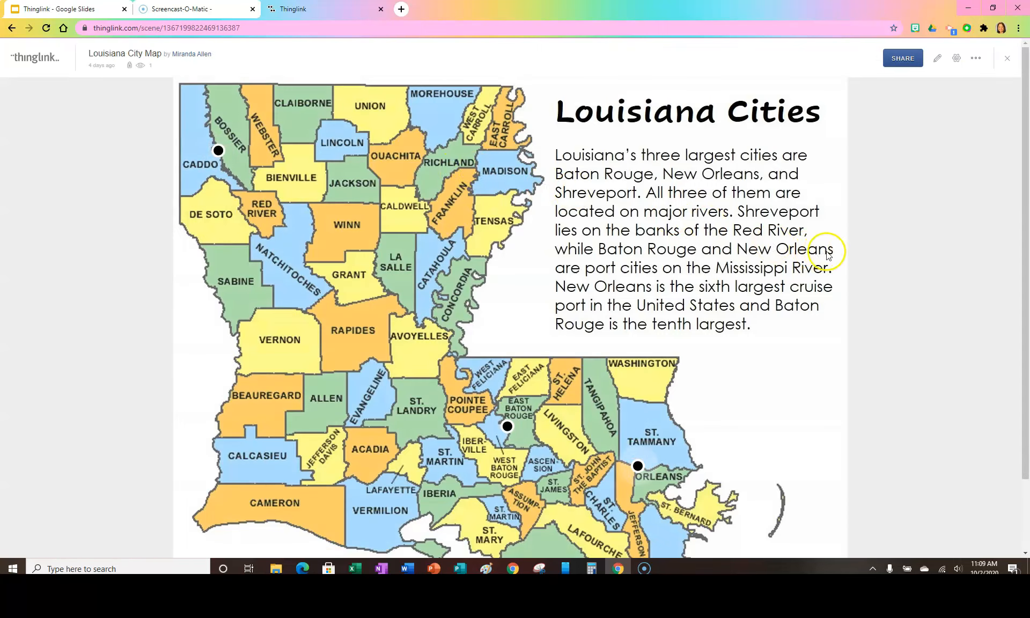
{"action": "scroll", "coordinate": [834, 254], "scroll_direction": "down", "scroll_amount": 1}
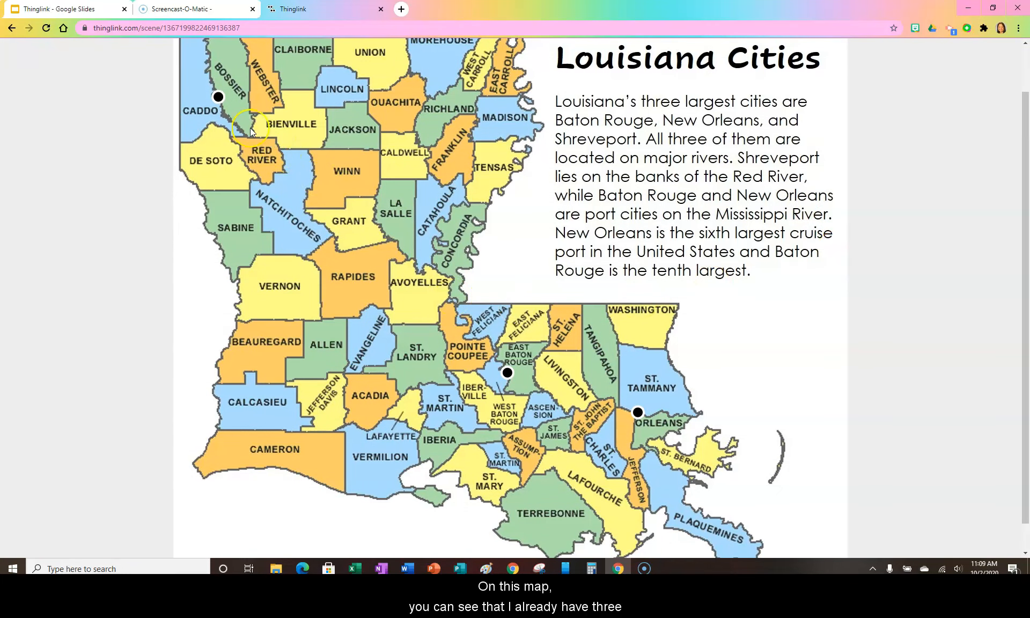
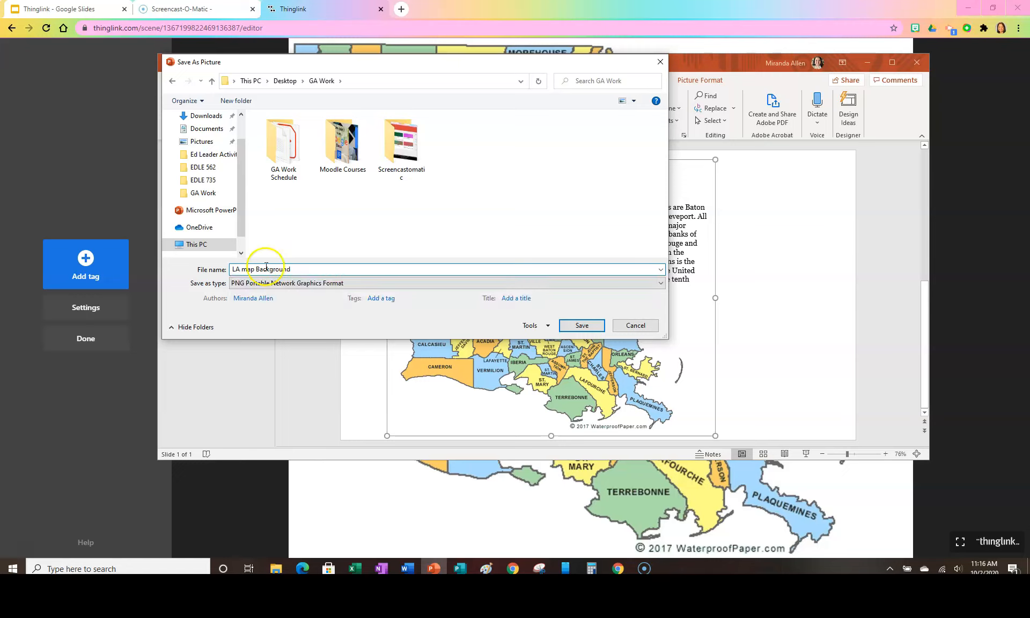
Save the map picture in JPEG File Interchange Format as LA map Background in the GA Work folder.
{"action": "left_click", "coordinate": [266, 284]}
{"action": "left_click", "coordinate": [248, 292]}
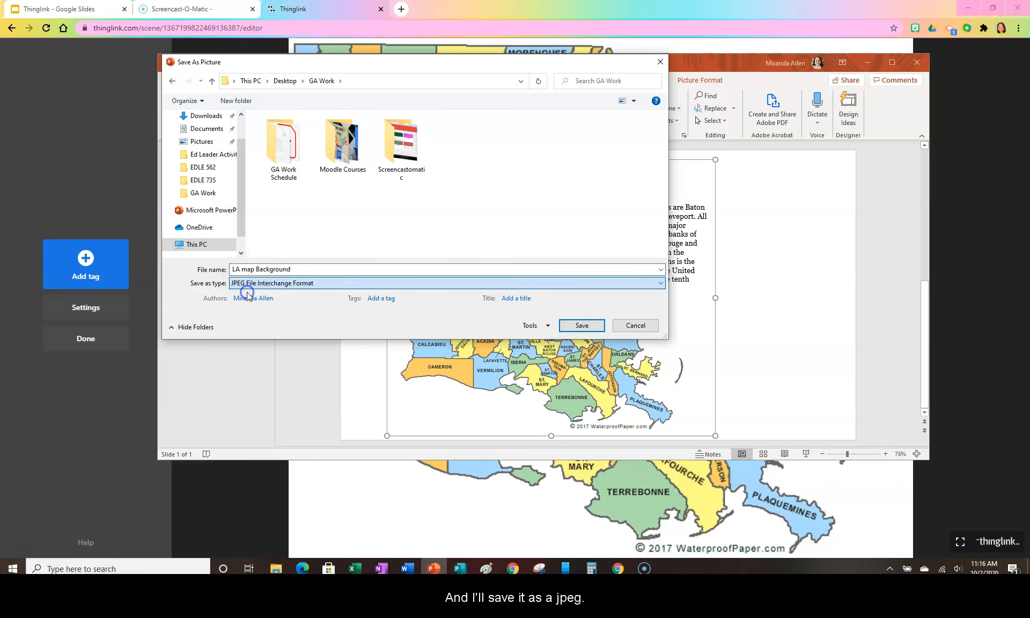
{"action": "left_click", "coordinate": [582, 326]}
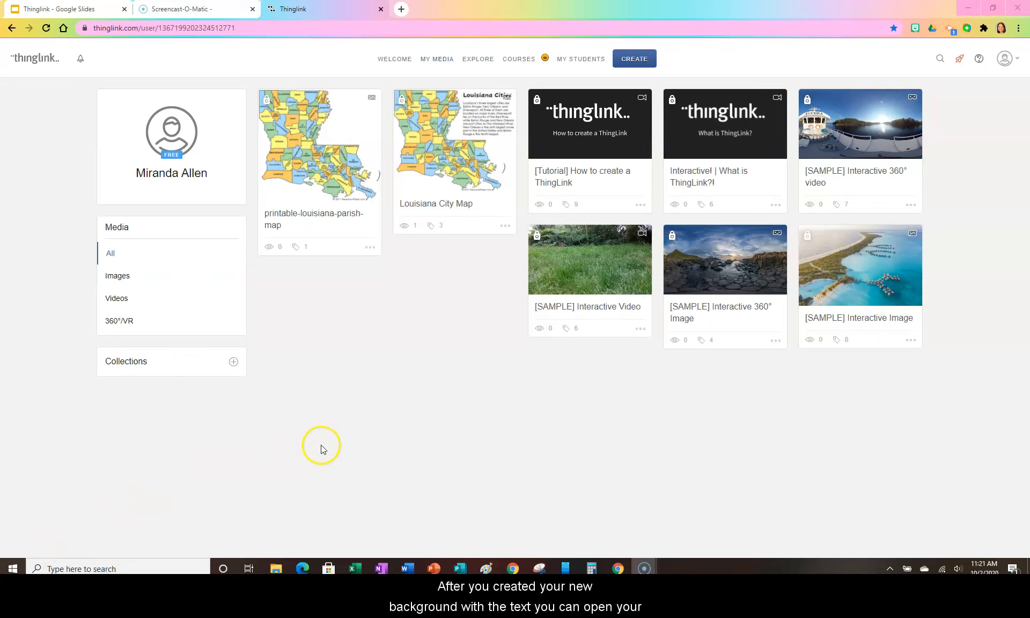
Open the printable-louisiana-parish-map project and replace its background with the LA map Background image.
{"action": "left_click", "coordinate": [333, 184]}
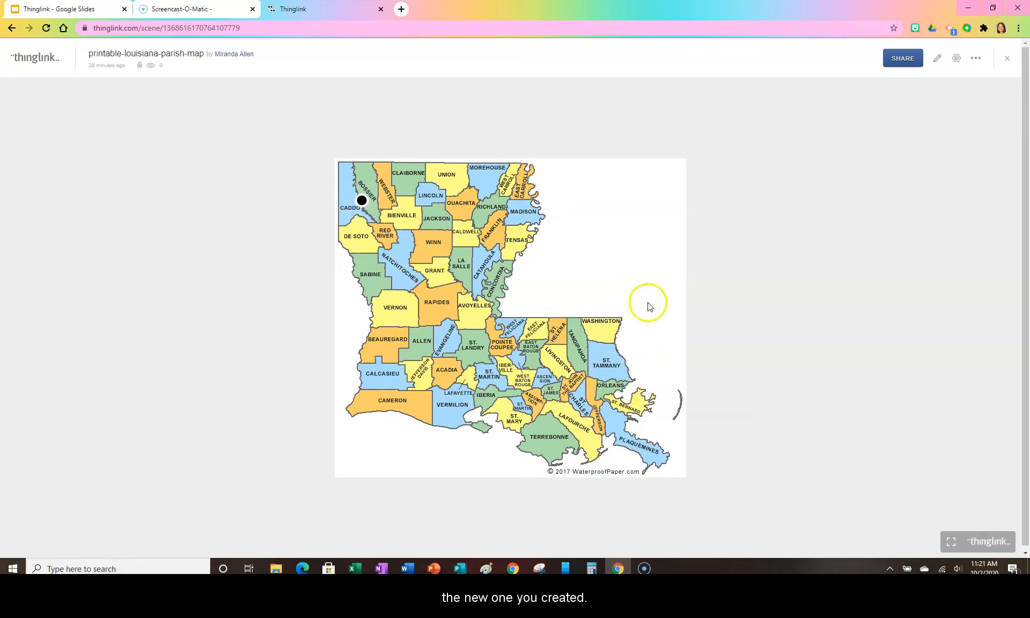
{"action": "left_click", "coordinate": [979, 60]}
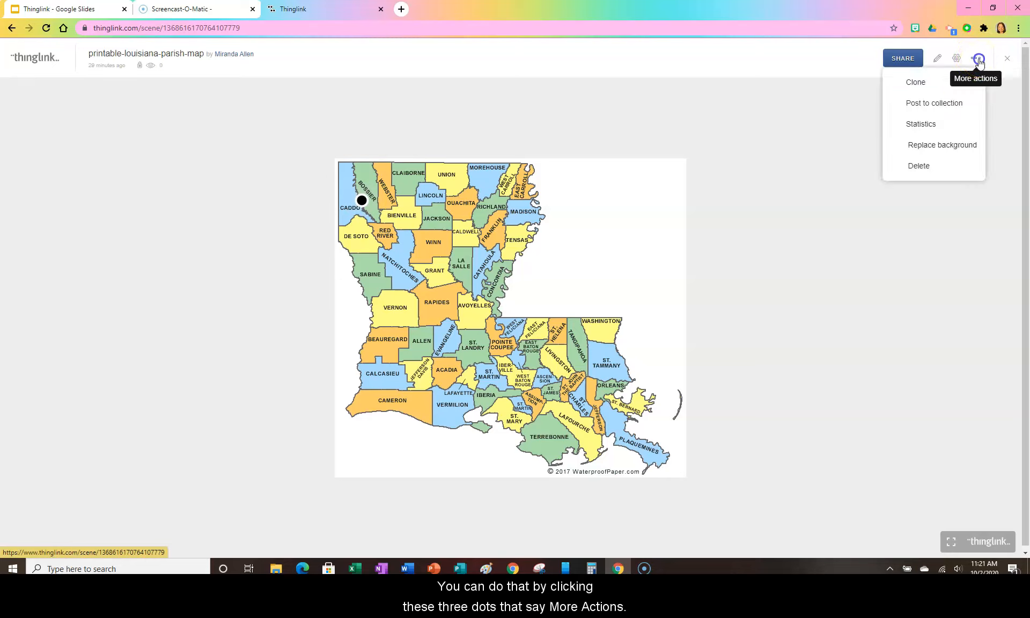
{"action": "left_click", "coordinate": [922, 147]}
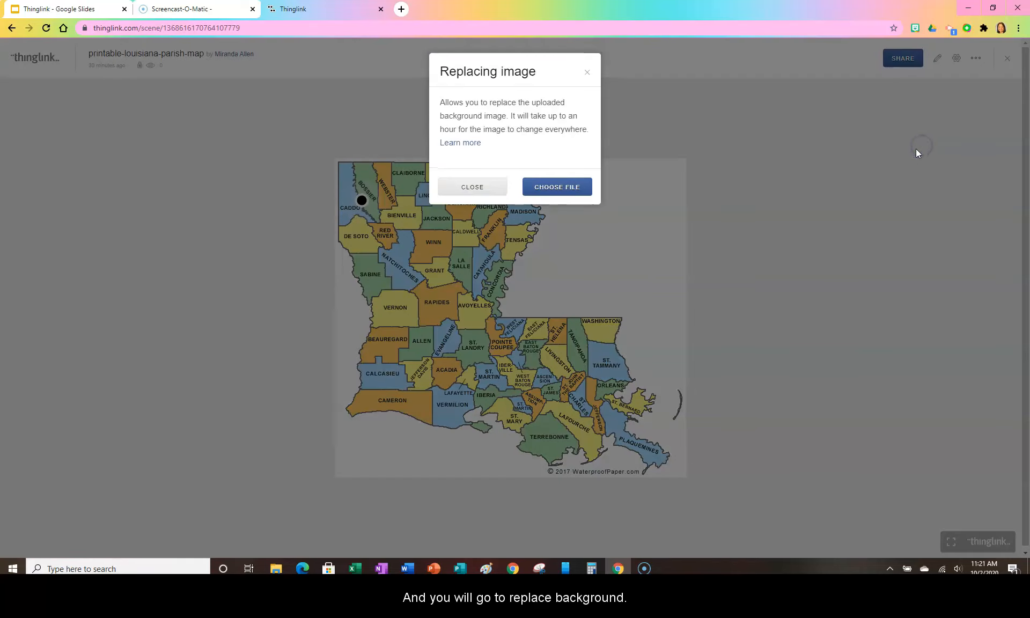
{"action": "left_click", "coordinate": [556, 187]}
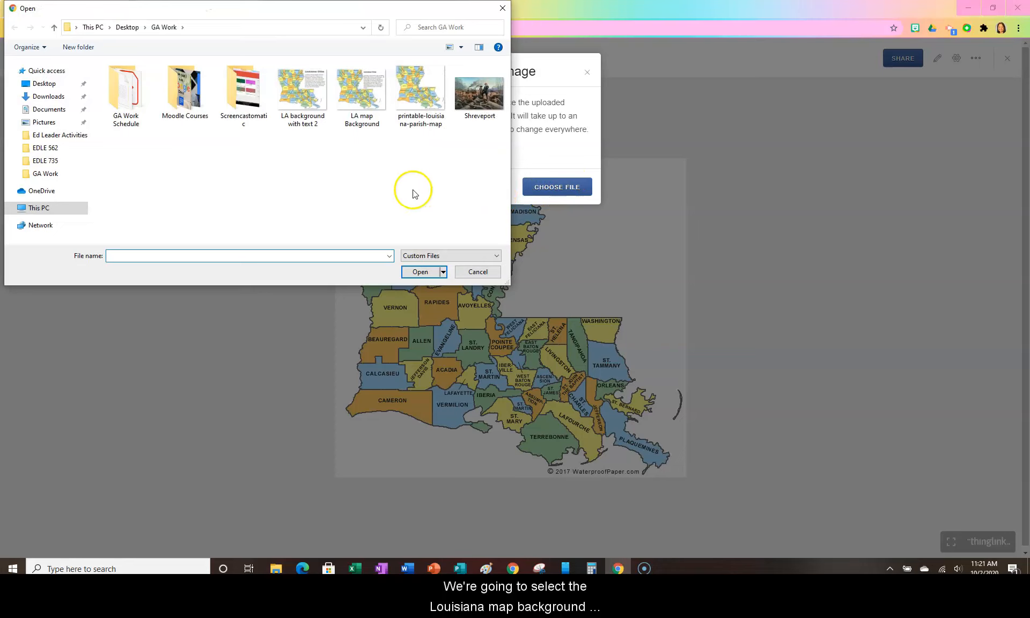
{"action": "left_click", "coordinate": [359, 105]}
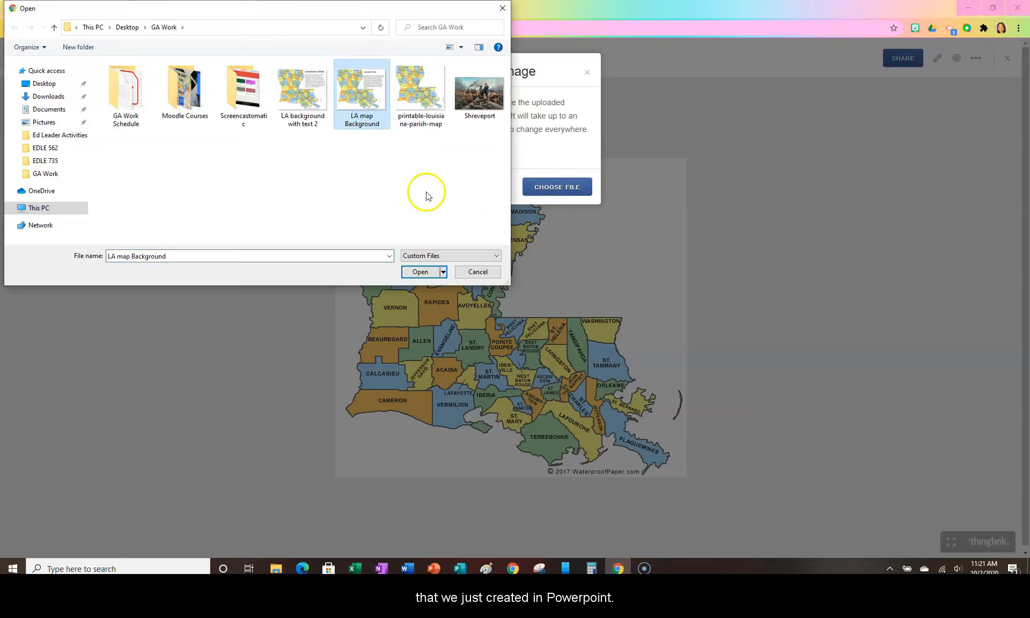
{"action": "left_click", "coordinate": [420, 276]}
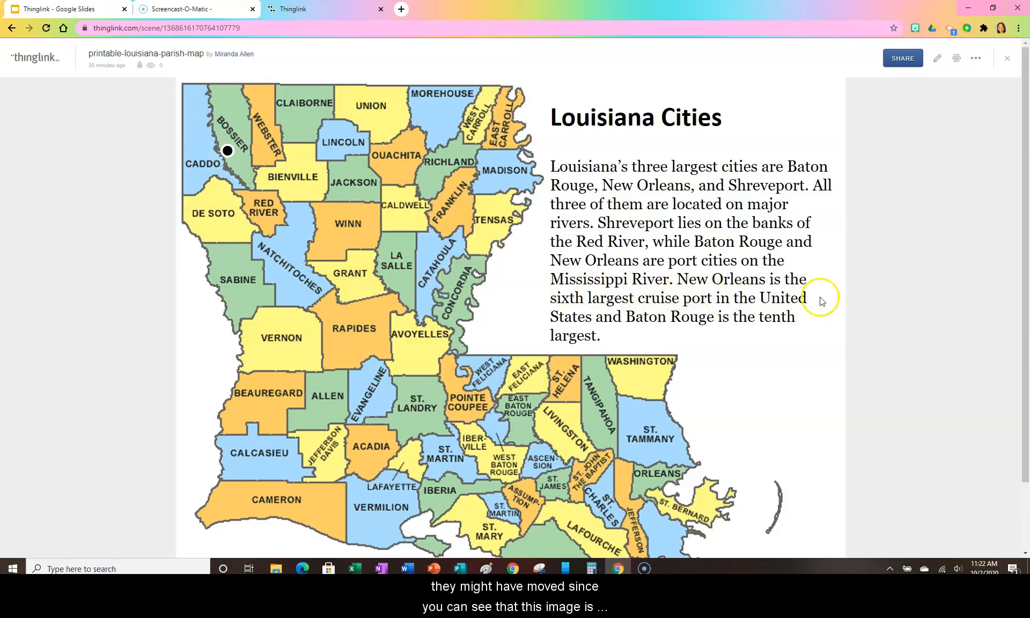
{"action": "scroll", "coordinate": [870, 290], "scroll_direction": "down", "scroll_amount": 1}
{"action": "scroll", "coordinate": [870, 288], "scroll_direction": "up", "scroll_amount": 1}
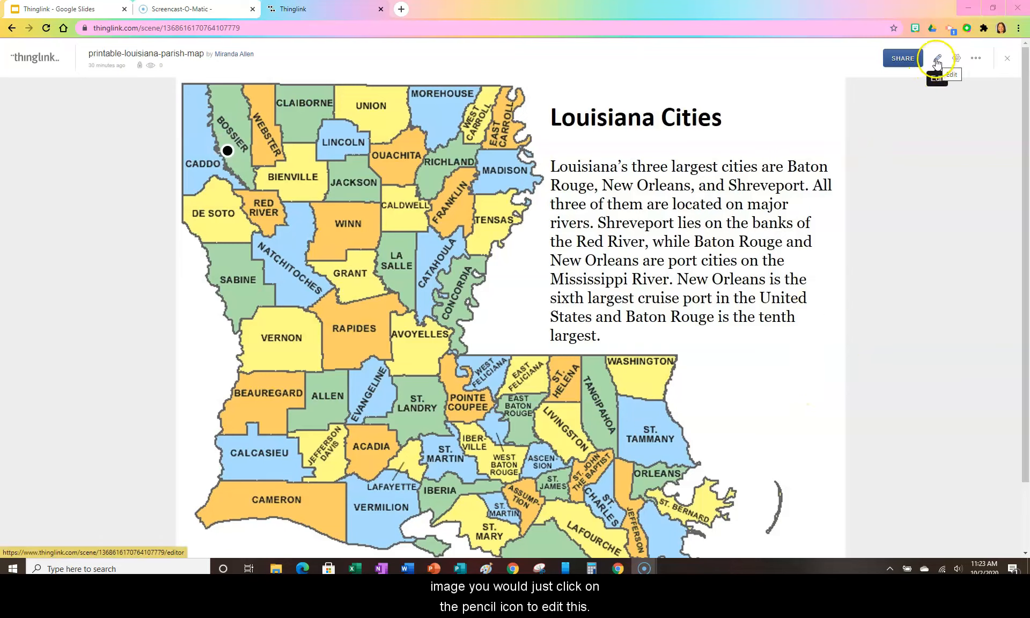
Move the Shreveport tag slightly down along the Caddo–Bossier border, finish editing, and close the project.
{"action": "left_click", "coordinate": [938, 60]}
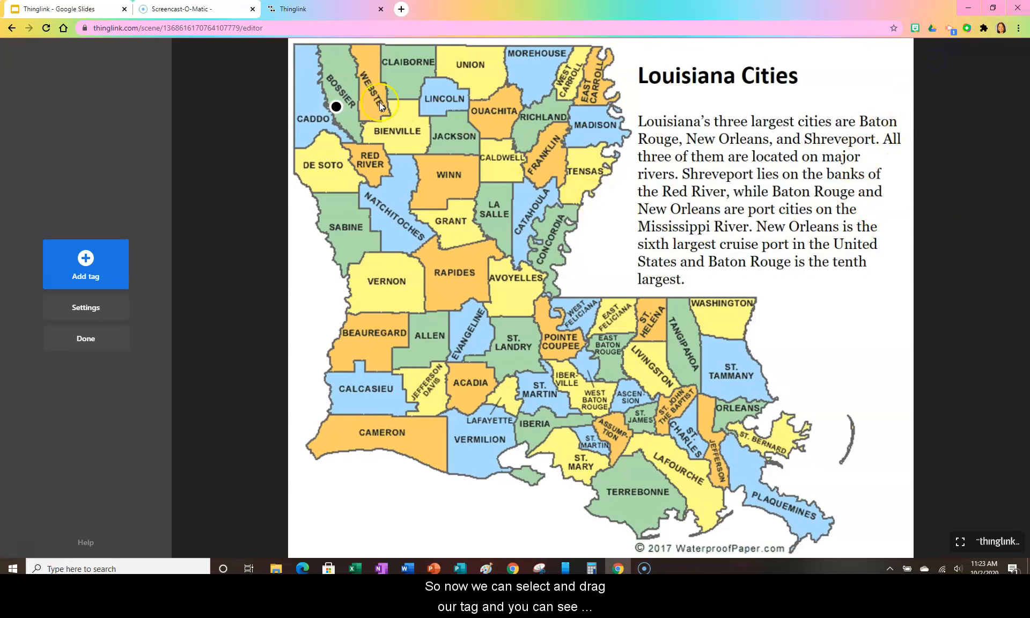
{"action": "left_click_drag", "start_coordinate": [338, 110], "coordinate": [335, 117]}
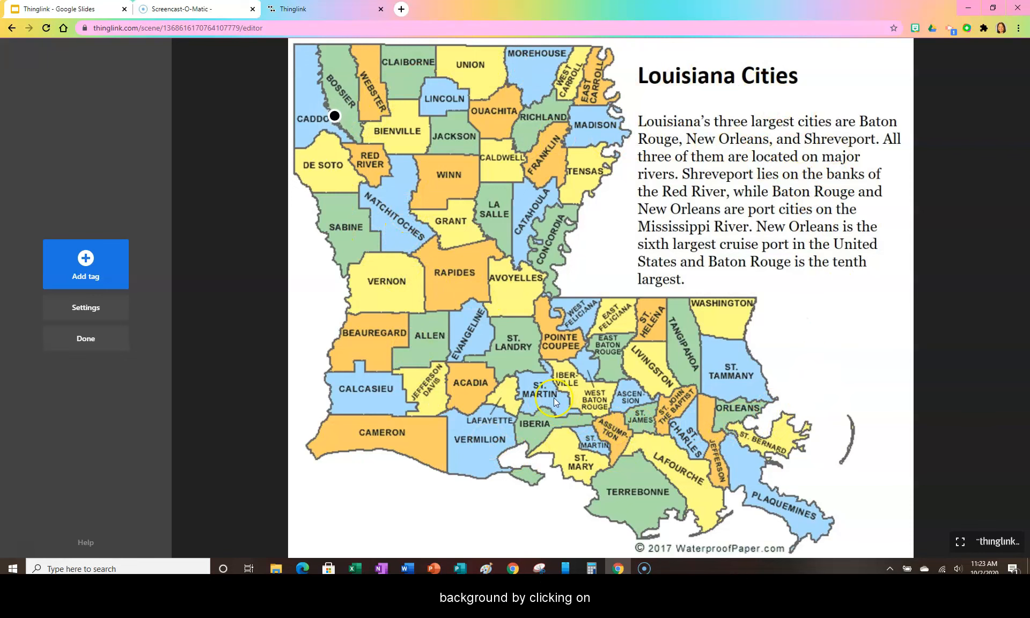
{"action": "left_click", "coordinate": [101, 340]}
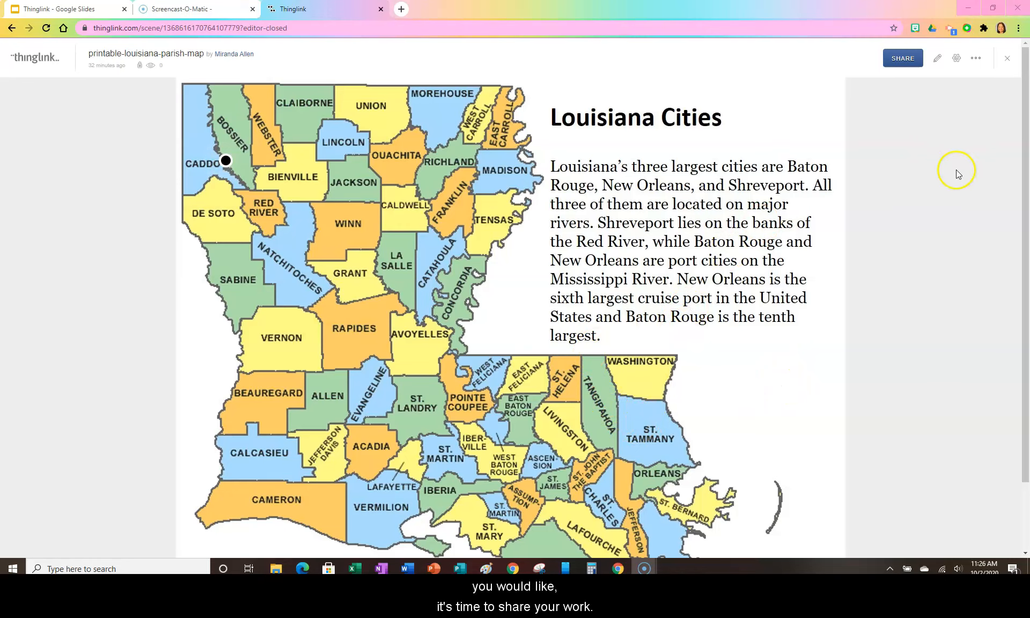
{"action": "left_click", "coordinate": [1009, 62]}
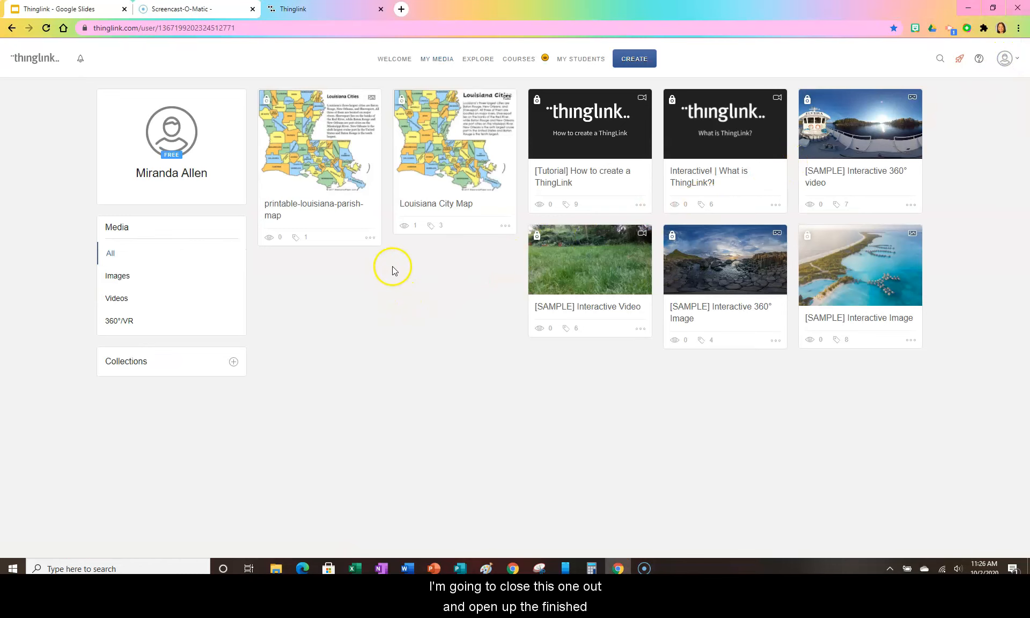
Open the Louisiana City Map and copy the full embed code from its sharing options.
{"action": "left_click", "coordinate": [454, 170]}
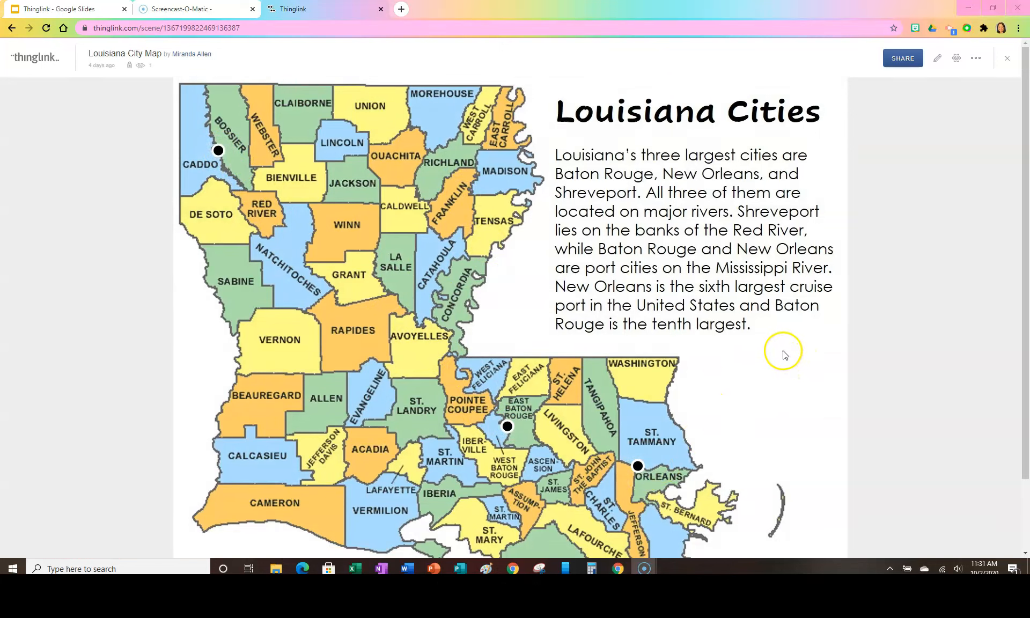
{"action": "left_click", "coordinate": [902, 59]}
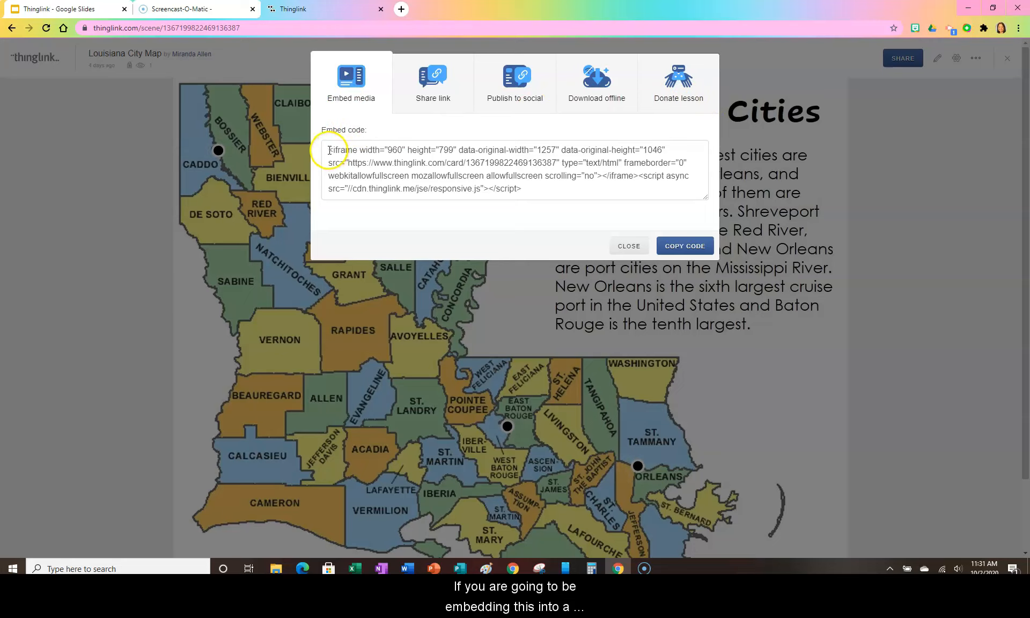
{"action": "left_click", "coordinate": [681, 247]}
{"action": "left_click_drag", "start_coordinate": [328, 150], "coordinate": [511, 183]}
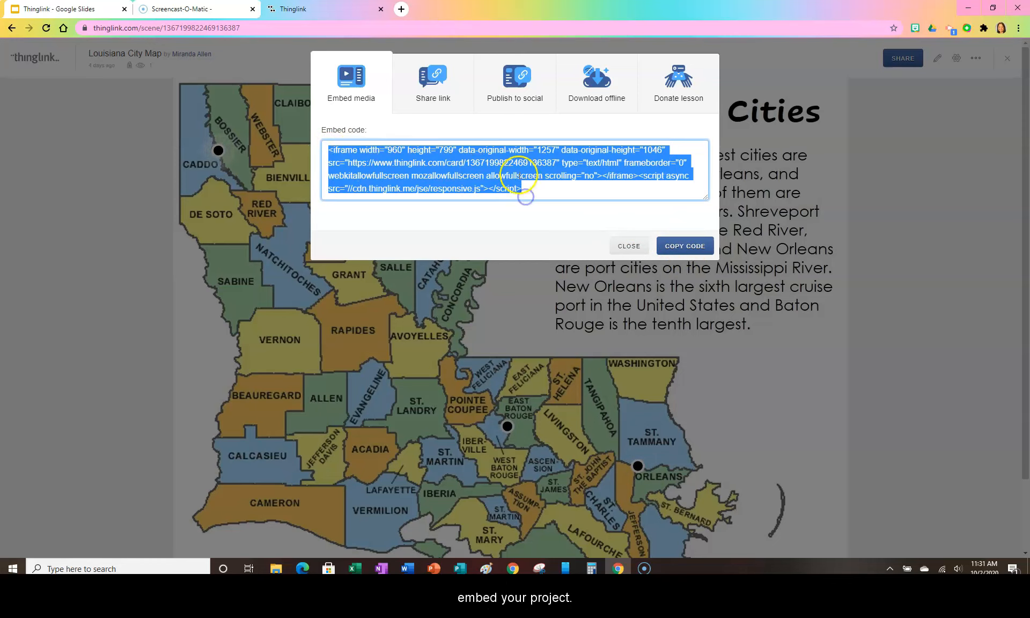
{"action": "left_click", "coordinate": [536, 183]}
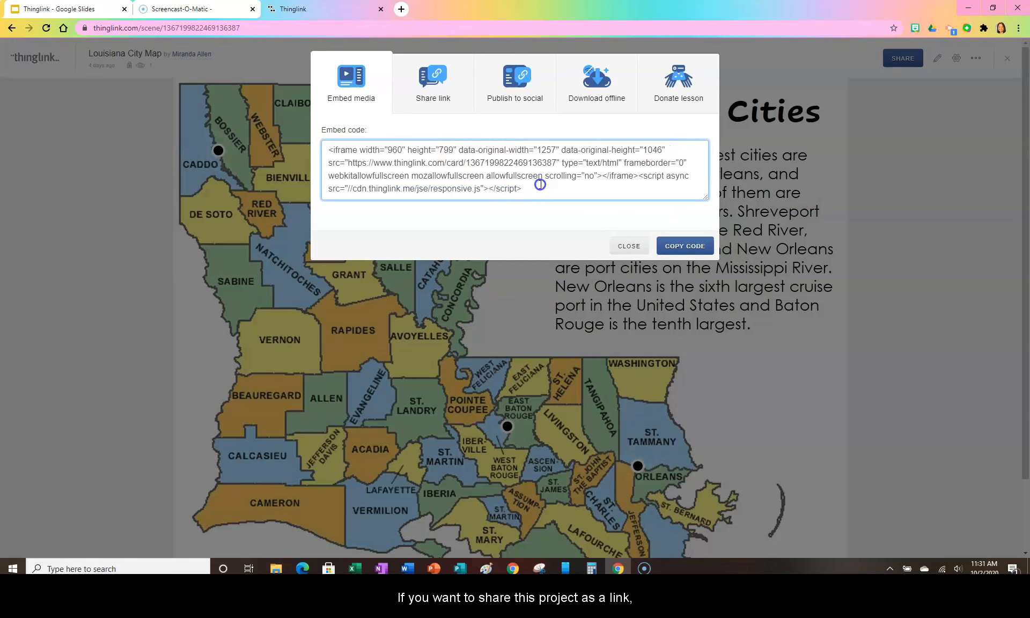
Bring up the shareable link for the Louisiana City Map and set it to hide the ThingLink interface.
{"action": "left_click", "coordinate": [434, 88]}
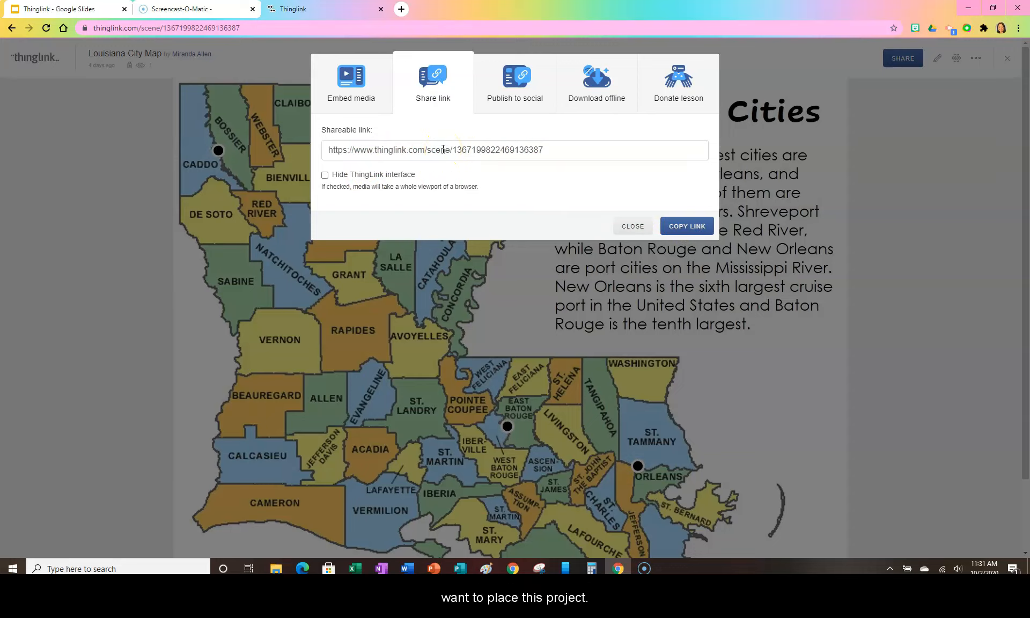
{"action": "left_click", "coordinate": [325, 176]}
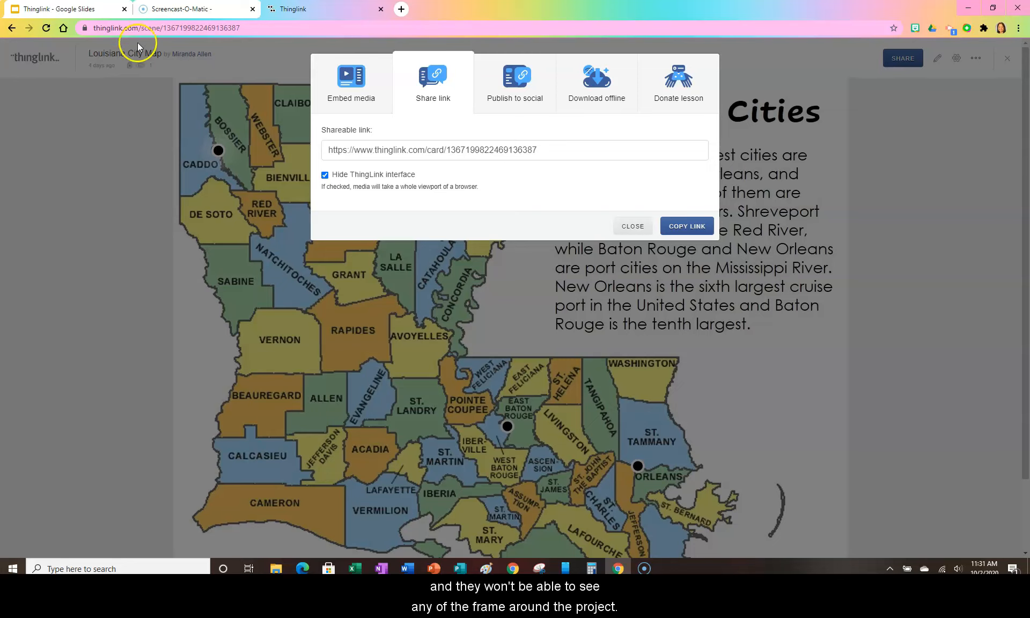
Review the social publishing, offline download and lesson donation options, and close the sharing dialog and the Louisiana City Map.
{"action": "left_click", "coordinate": [504, 104]}
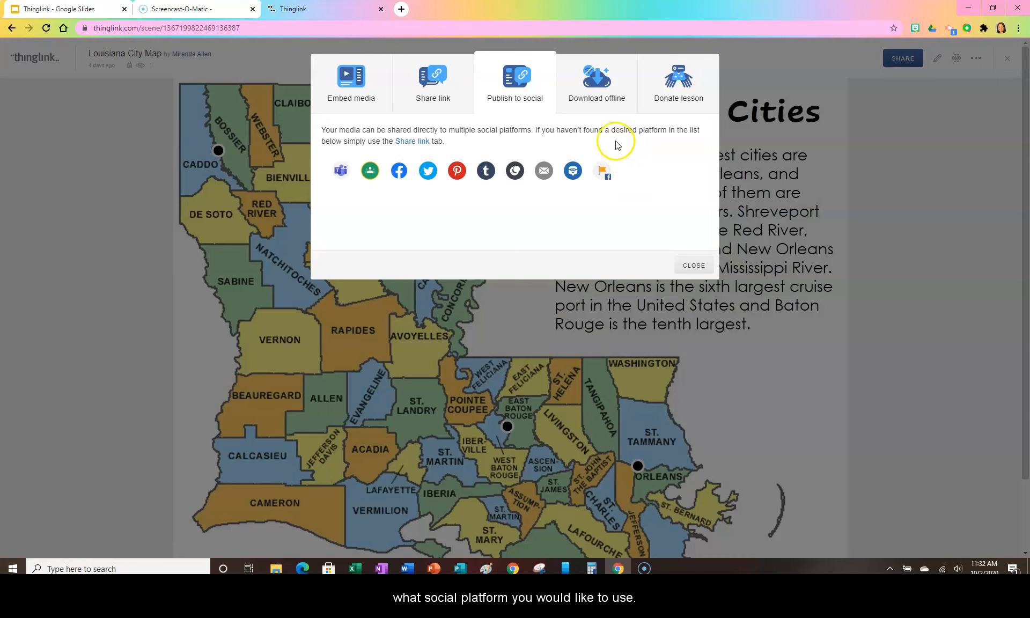
{"action": "left_click", "coordinate": [604, 99]}
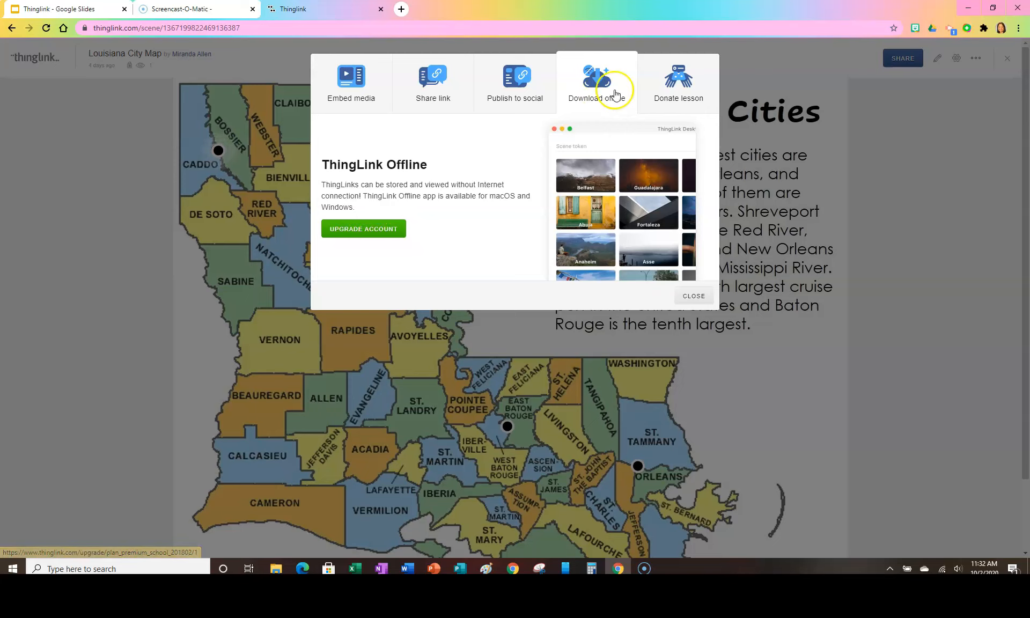
{"action": "left_click", "coordinate": [679, 89]}
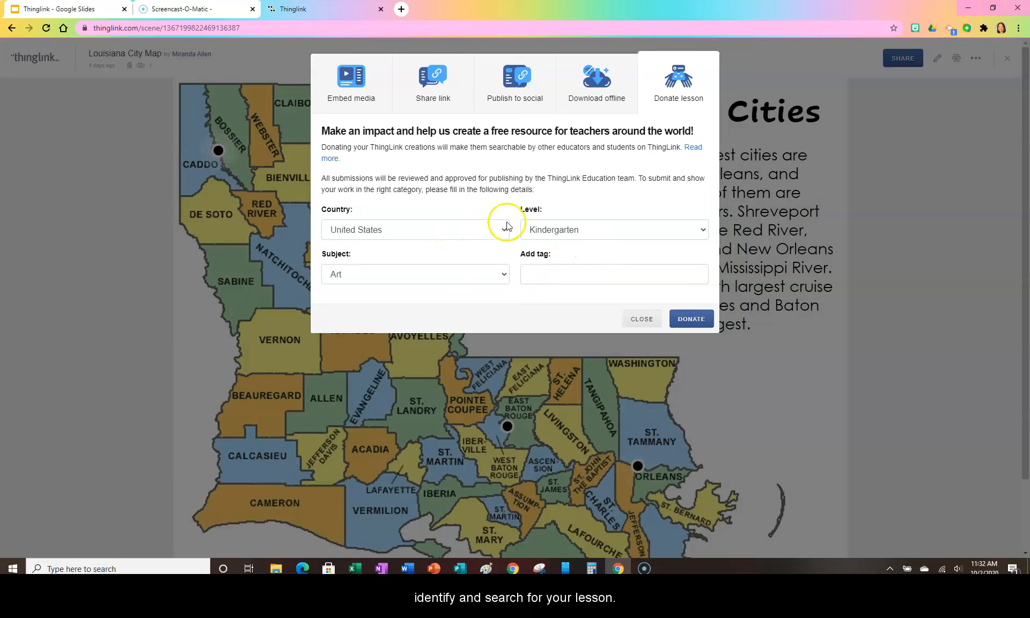
{"action": "left_click", "coordinate": [372, 95]}
{"action": "left_click", "coordinate": [438, 102]}
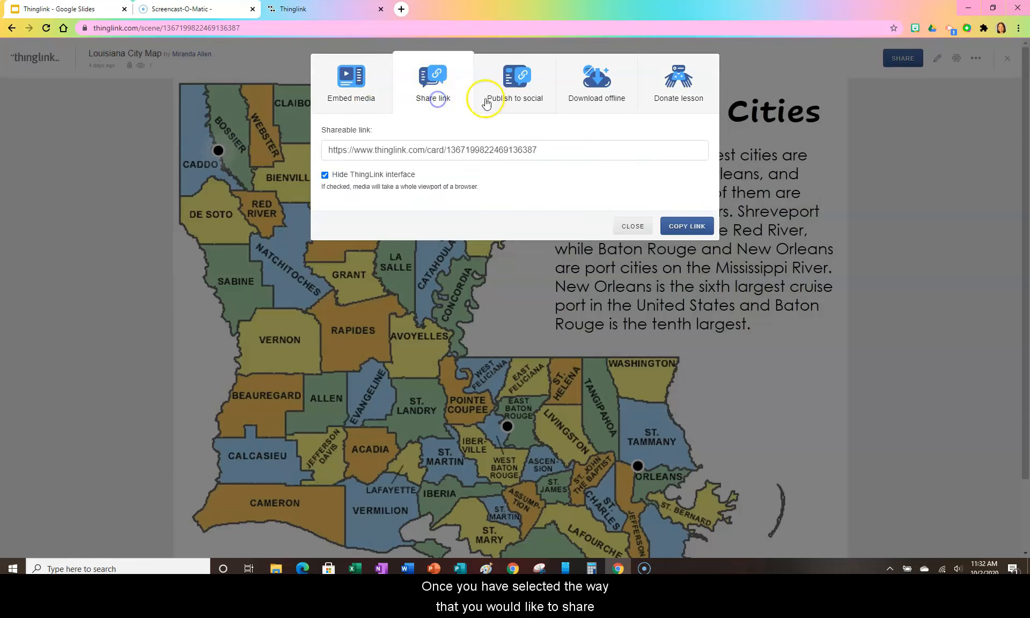
{"action": "left_click", "coordinate": [518, 100]}
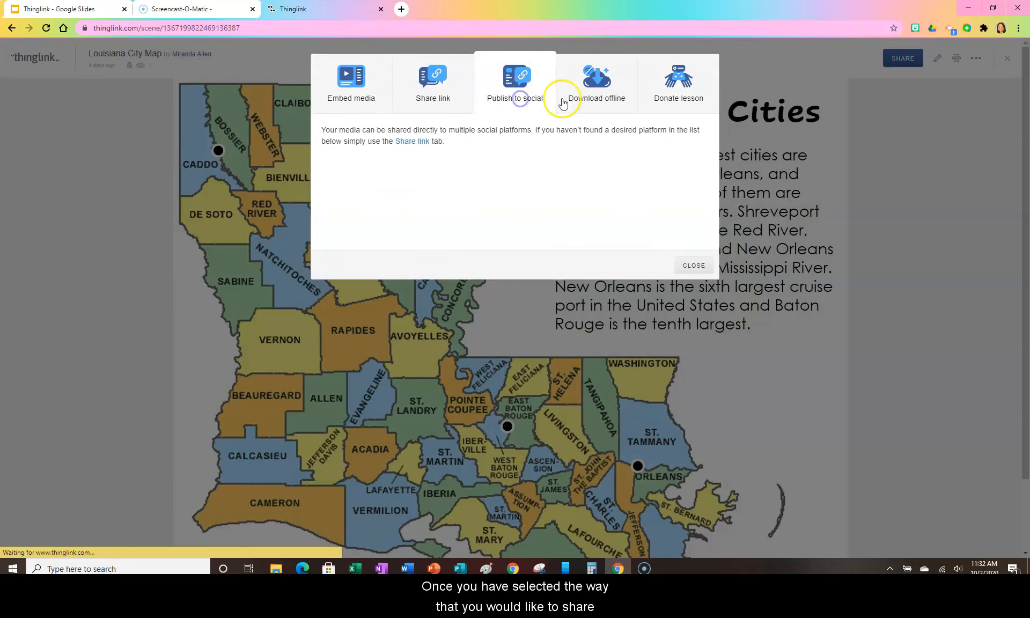
{"action": "left_click", "coordinate": [590, 96]}
{"action": "left_click", "coordinate": [661, 101]}
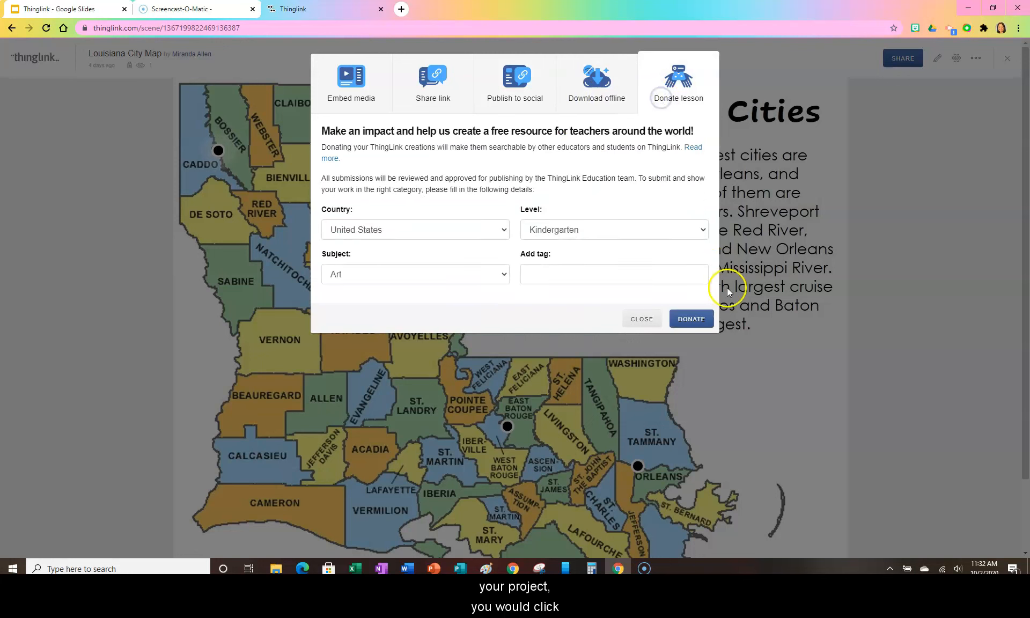
{"action": "left_click", "coordinate": [349, 85]}
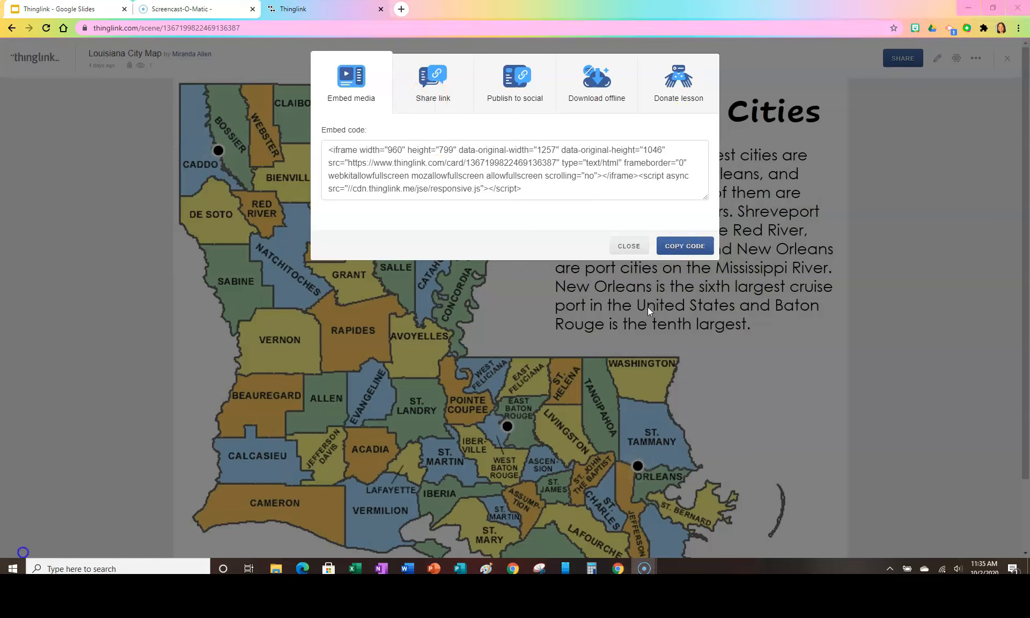
{"action": "left_click", "coordinate": [630, 246]}
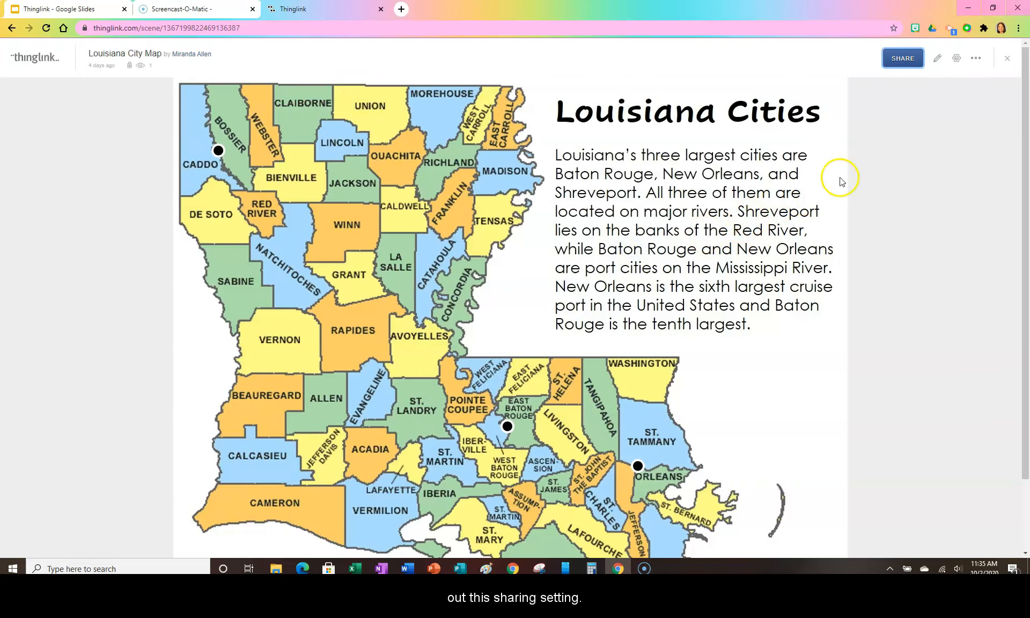
{"action": "left_click", "coordinate": [1008, 62]}
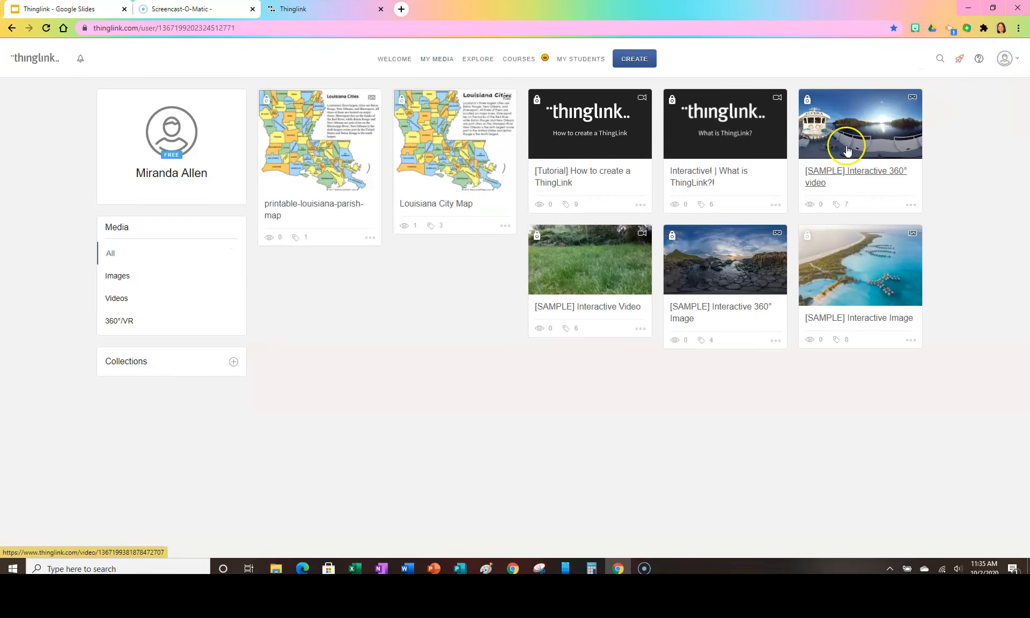